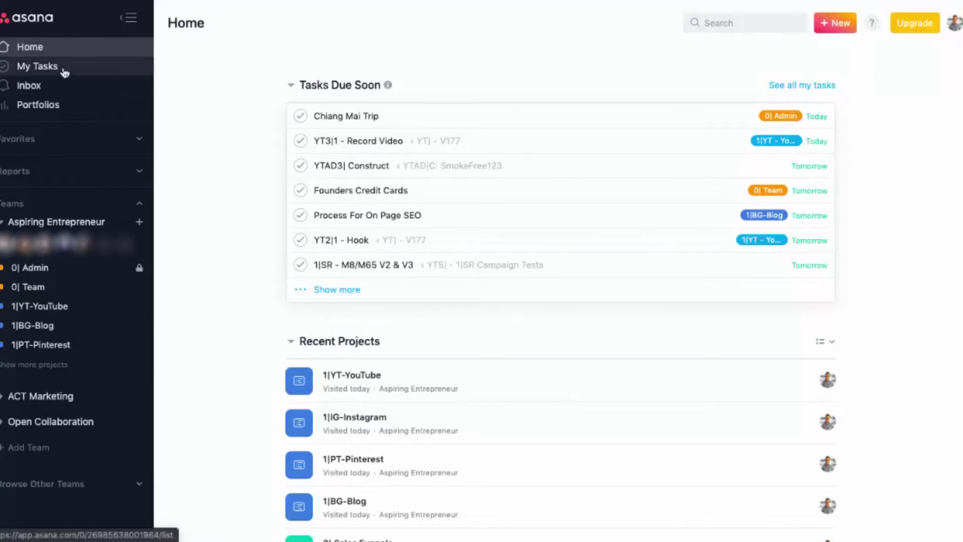
- Go to My Tasks in the sidebar to see the Recently assigned, Today and Upcoming groups
left_click(38, 67)
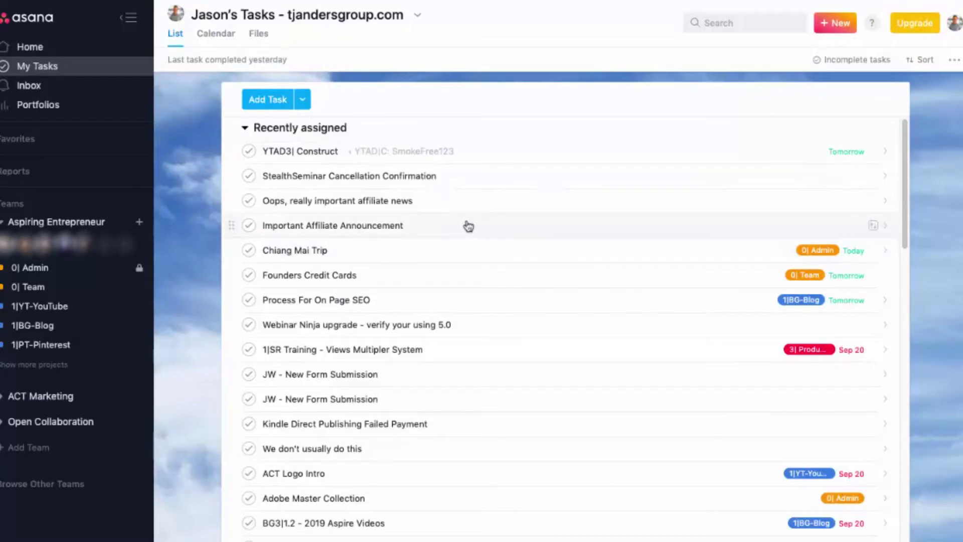
scroll(471, 226, "down", 5)
scroll(471, 225, "down", 5)
scroll(472, 226, "down", 3)
scroll(472, 226, "down", 5)
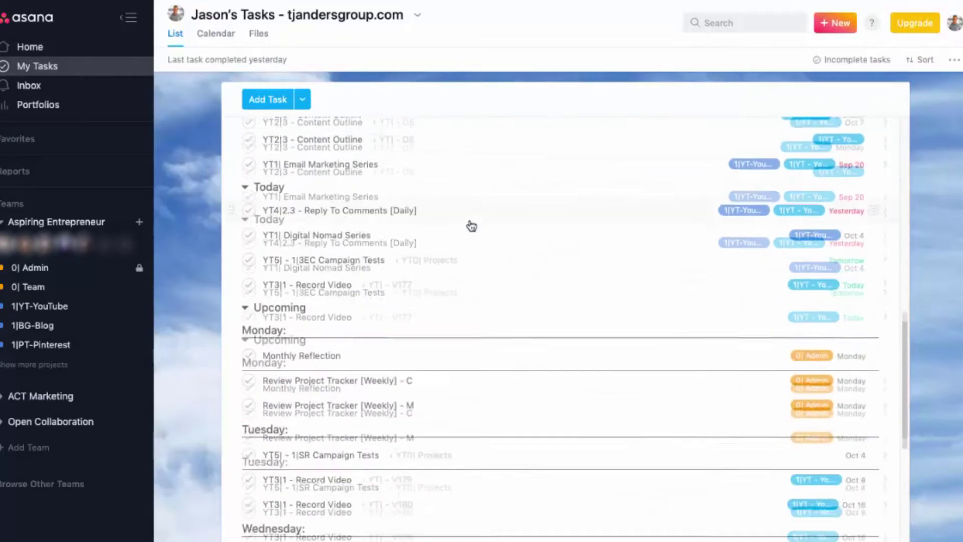
scroll(472, 227, "down", 2)
mouse_move(357, 329)
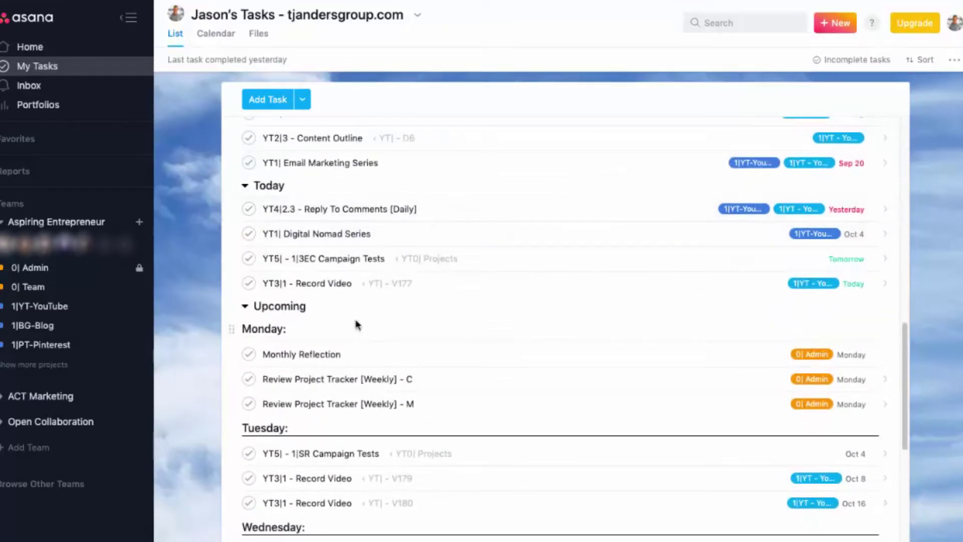
scroll(357, 314, "down", 8)
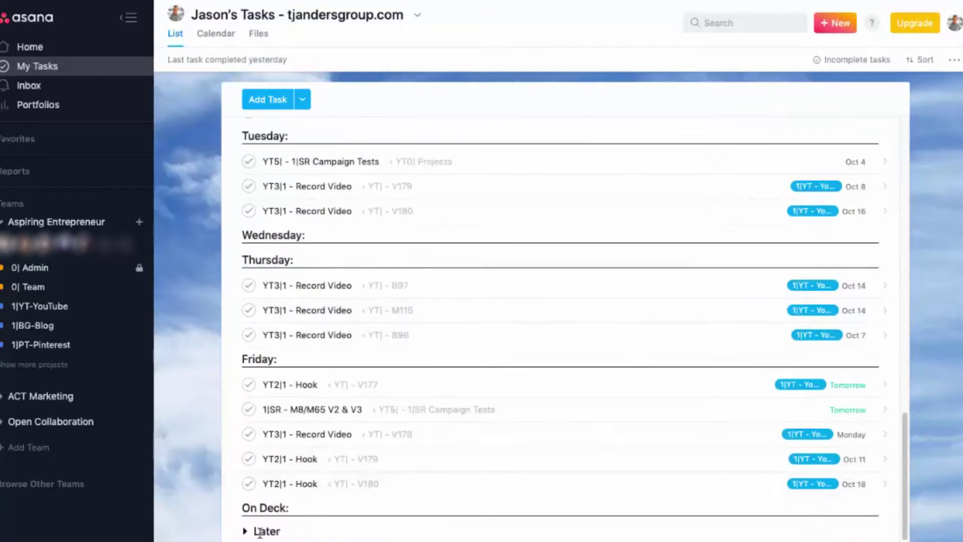
scroll(647, 346, "up", 10)
scroll(671, 342, "up", 8)
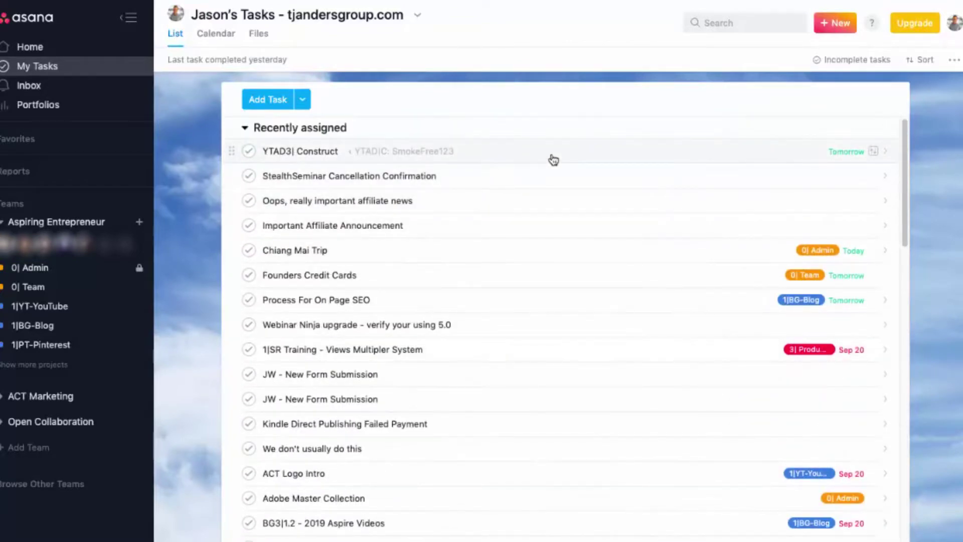
- Mark YTAD3| Construct for Today, then drag it under Wednesday in Upcoming
left_click(874, 153)
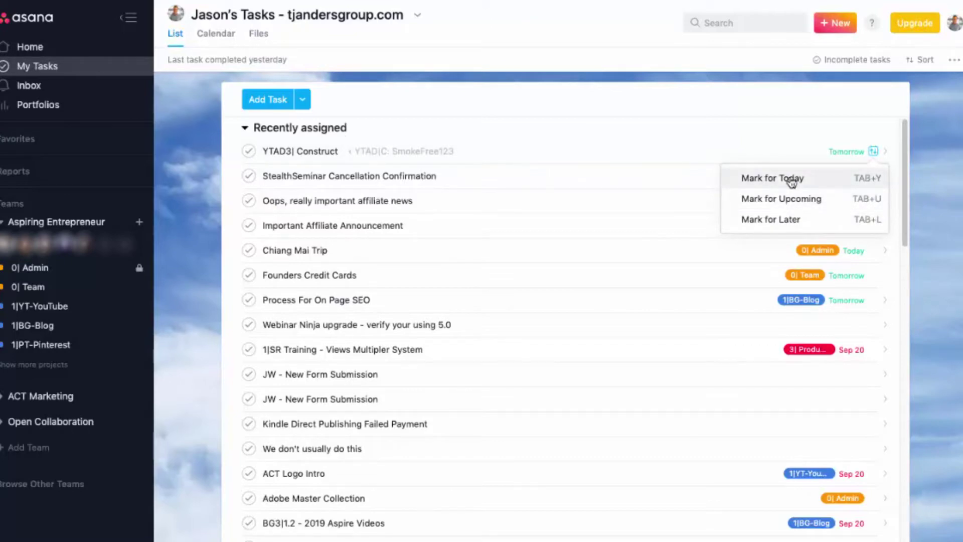
left_click(791, 179)
scroll(586, 237, "down", 10)
scroll(586, 238, "down", 3)
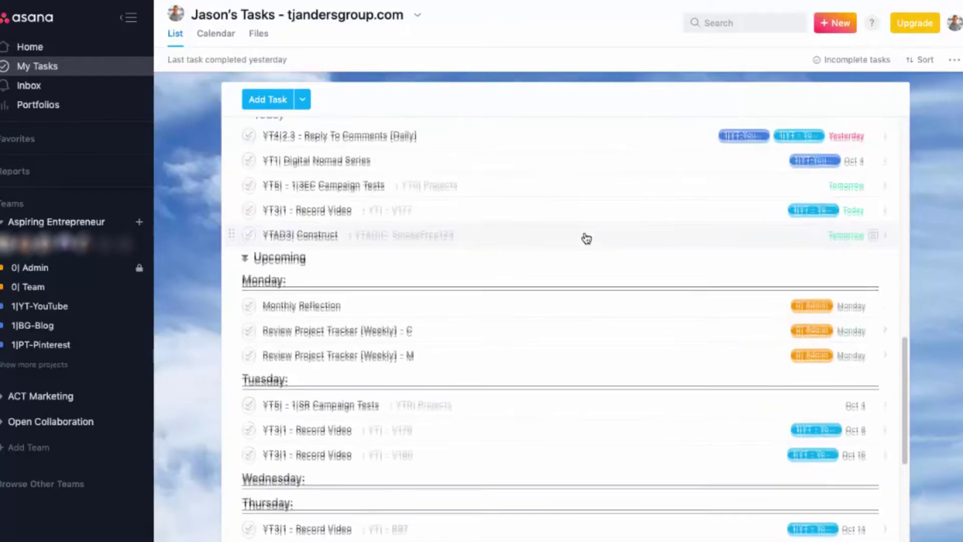
scroll(586, 238, "up", 1)
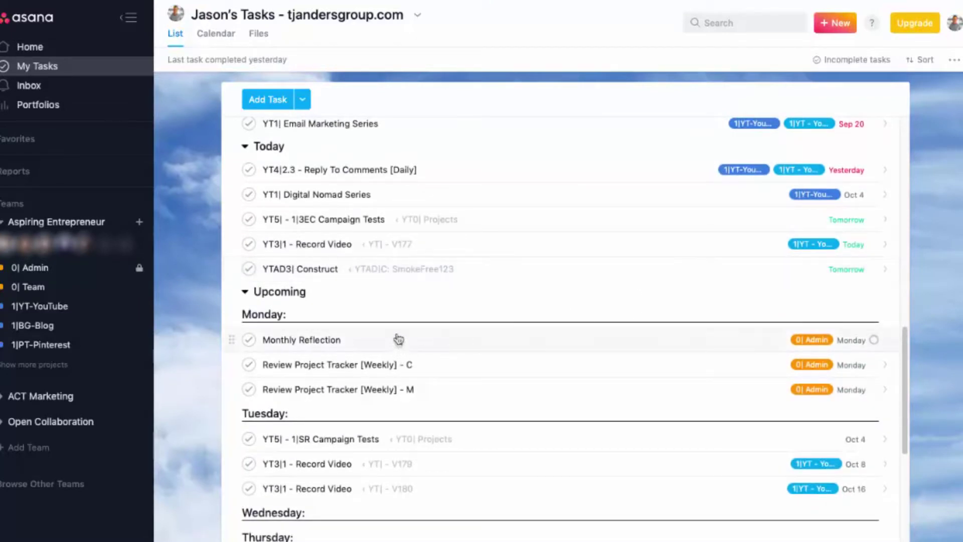
scroll(399, 343, "down", 3)
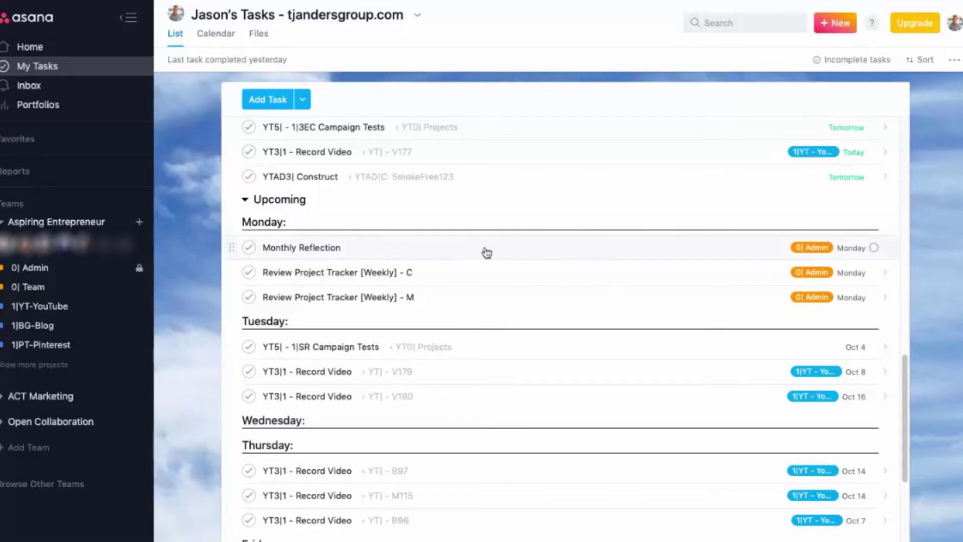
scroll(366, 286, "down", 4)
scroll(365, 287, "down", 1)
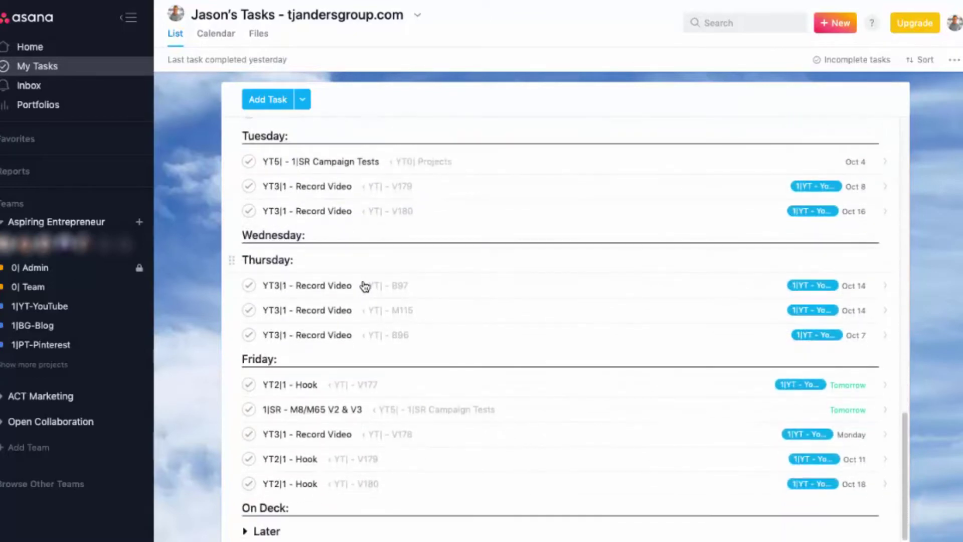
scroll(391, 469, "up", 4)
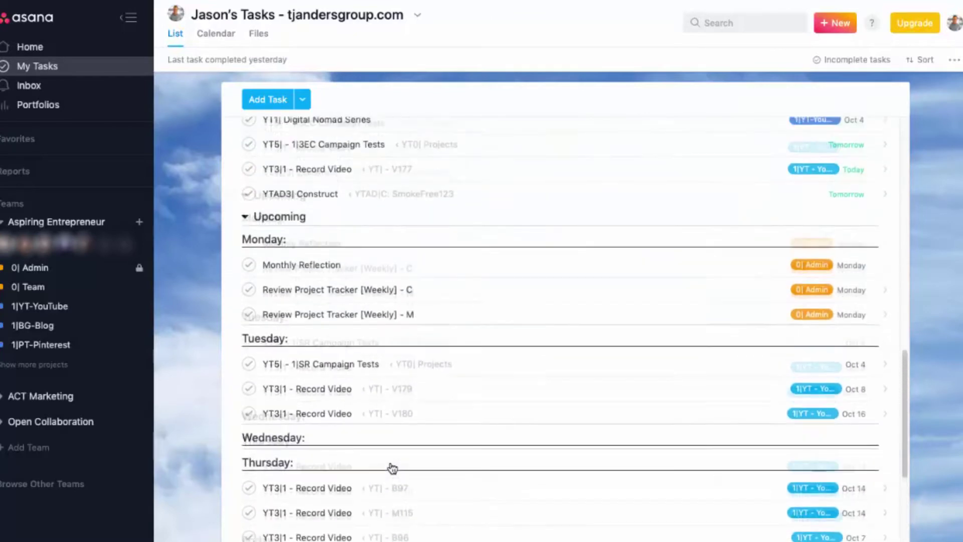
scroll(391, 459, "up", 2)
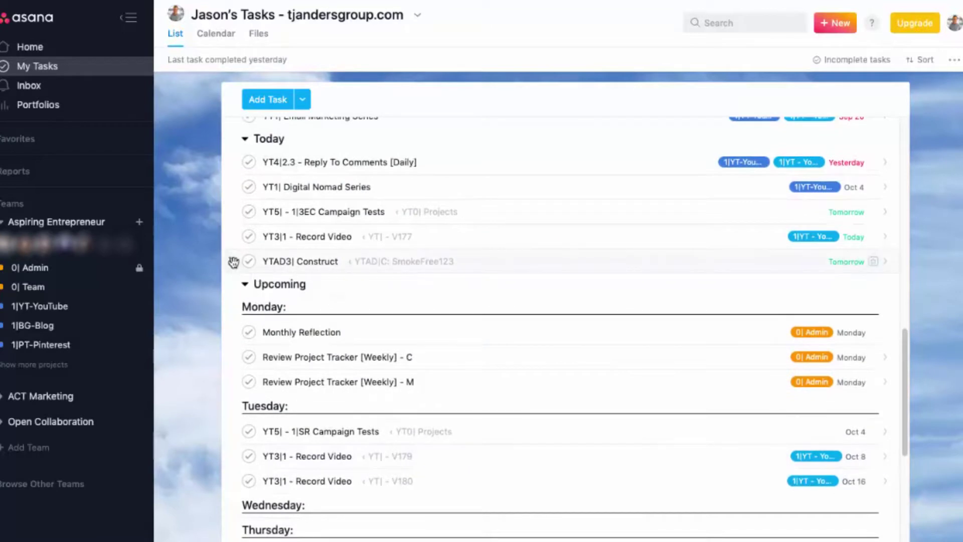
left_click_drag(234, 261, 260, 479)
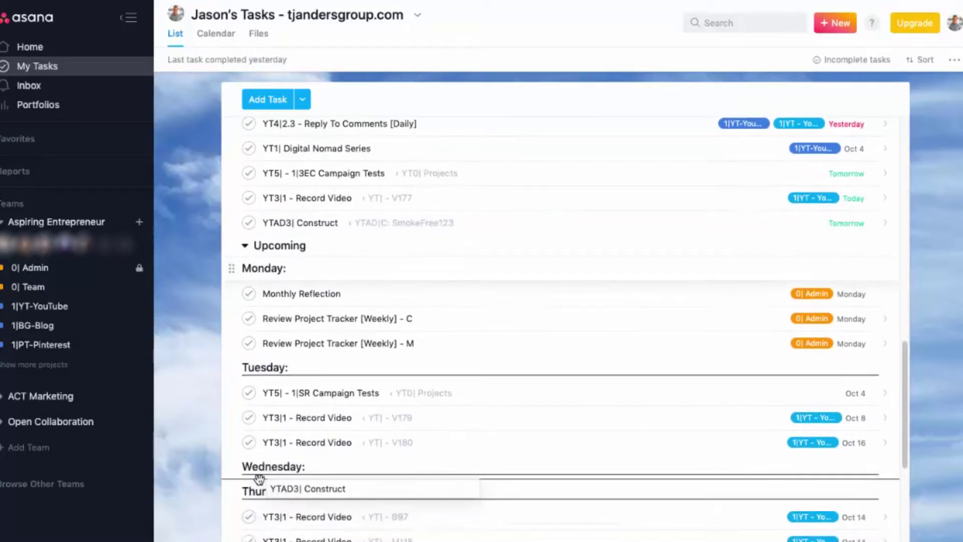
left_click_drag(260, 479, 259, 482)
scroll(489, 451, "down", 4)
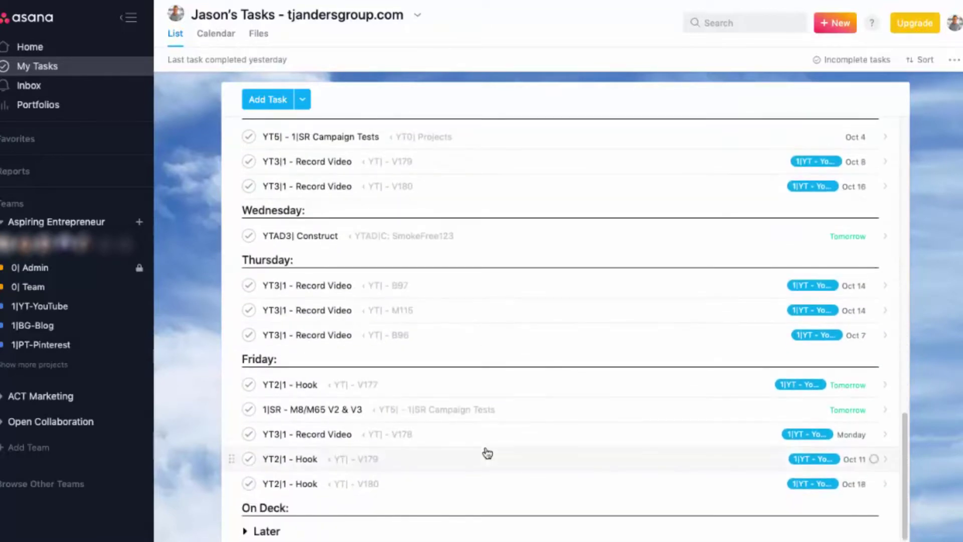
scroll(472, 244, "up", 2)
scroll(472, 243, "up", 1)
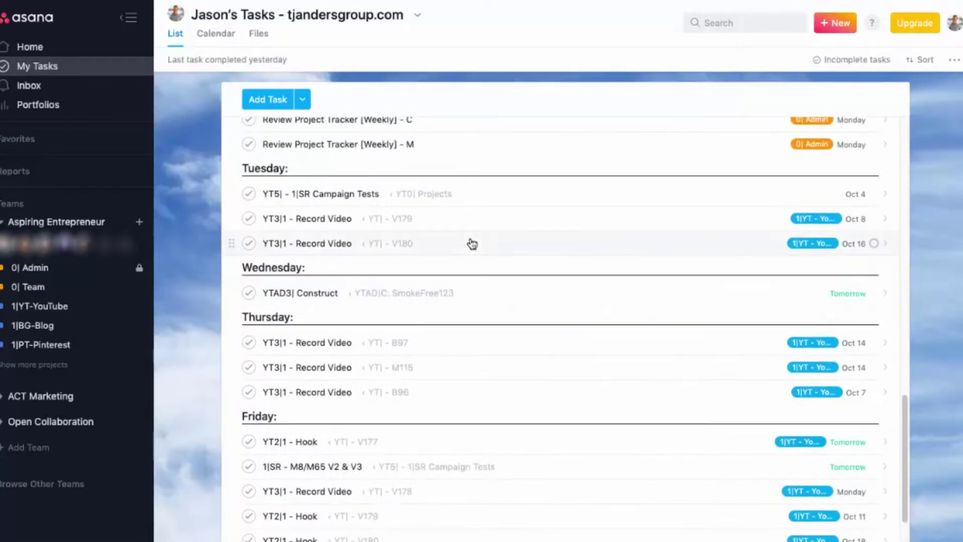
scroll(471, 243, "up", 3)
scroll(472, 243, "up", 2)
scroll(471, 243, "up", 2)
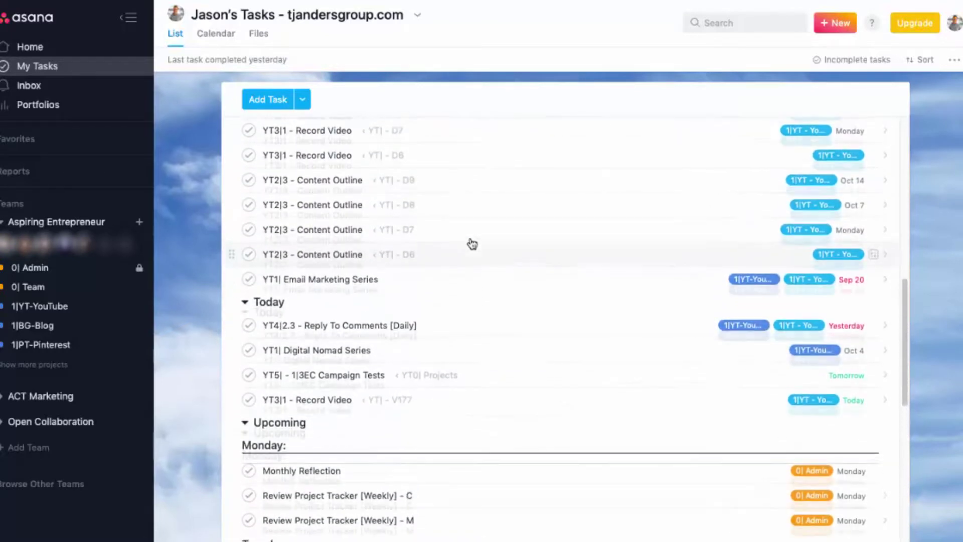
scroll(472, 243, "up", 2)
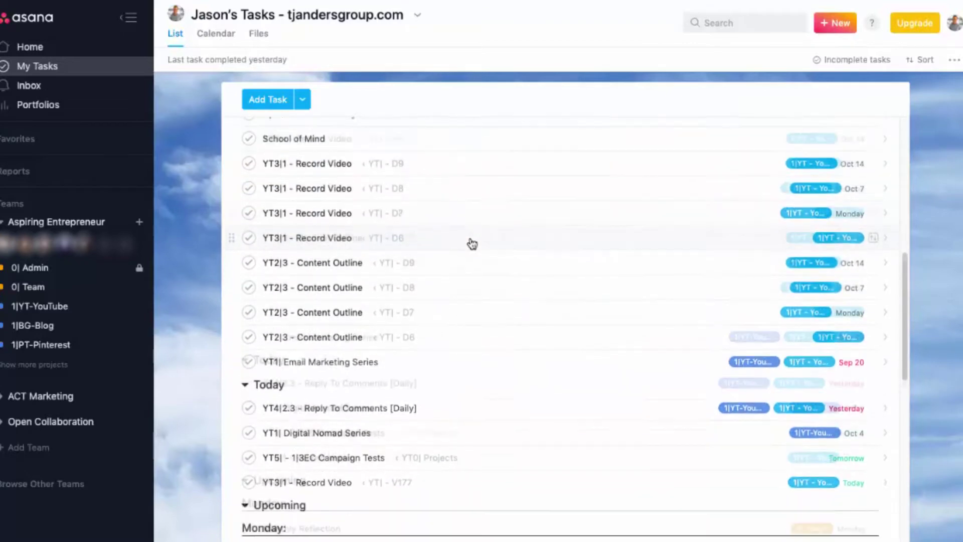
scroll(472, 243, "down", 3)
scroll(472, 243, "down", 2)
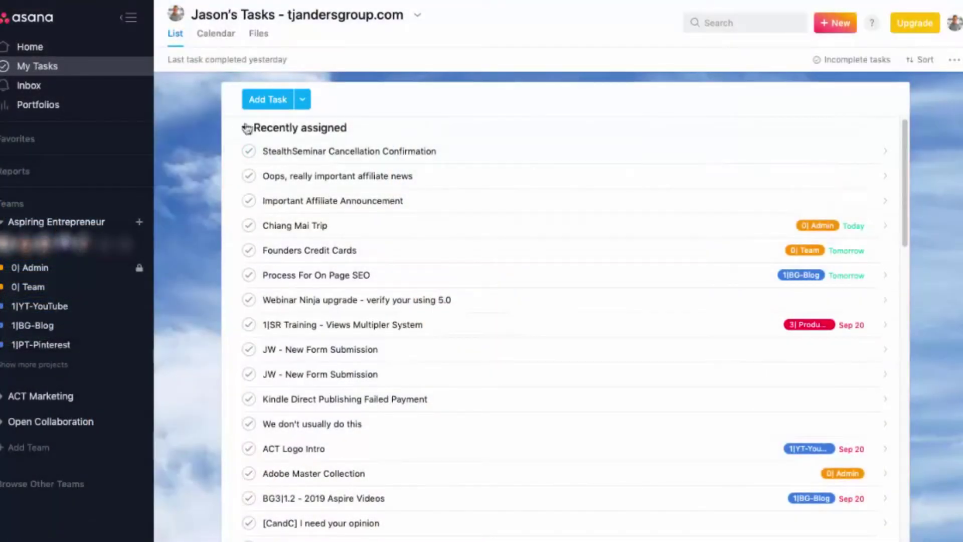
- Collapse the Recently assigned group and switch to the Inbox feed
left_click(246, 128)
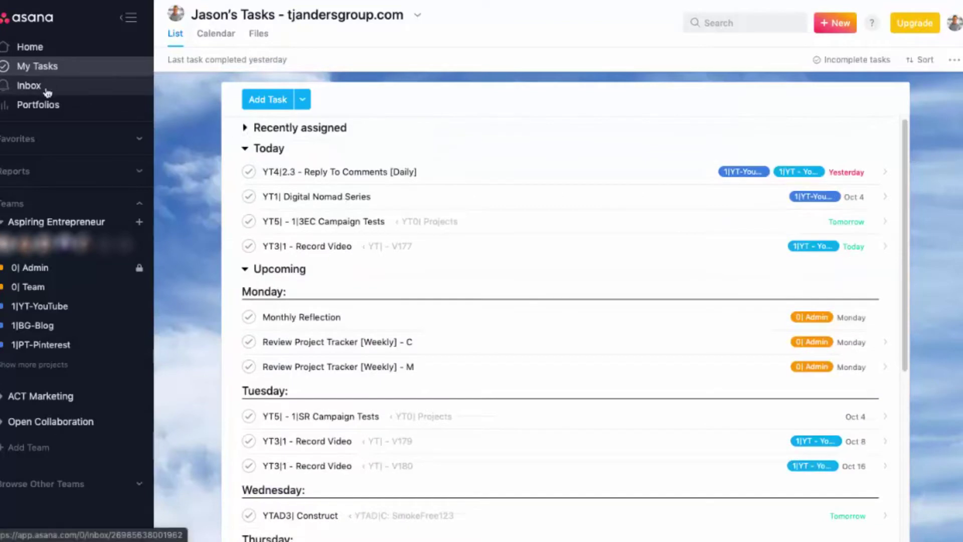
left_click(30, 86)
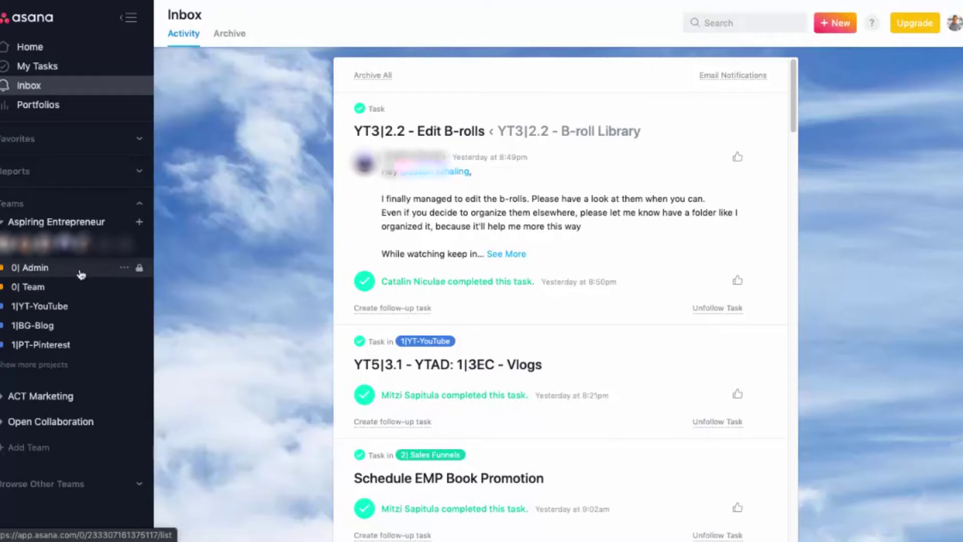
- Open the 1|YT-YouTube project from the team list in the sidebar
left_click(40, 306)
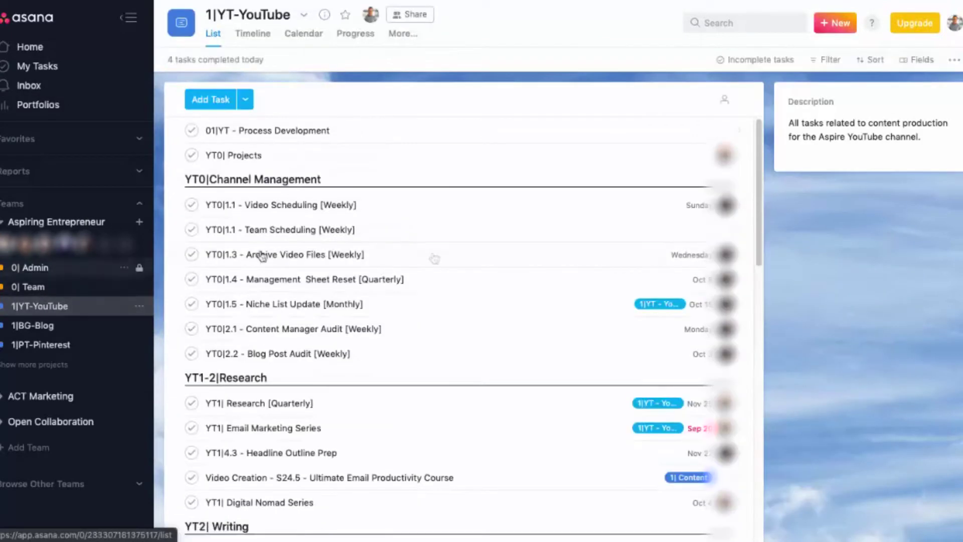
scroll(455, 280, "down", 5)
scroll(455, 280, "down", 5)
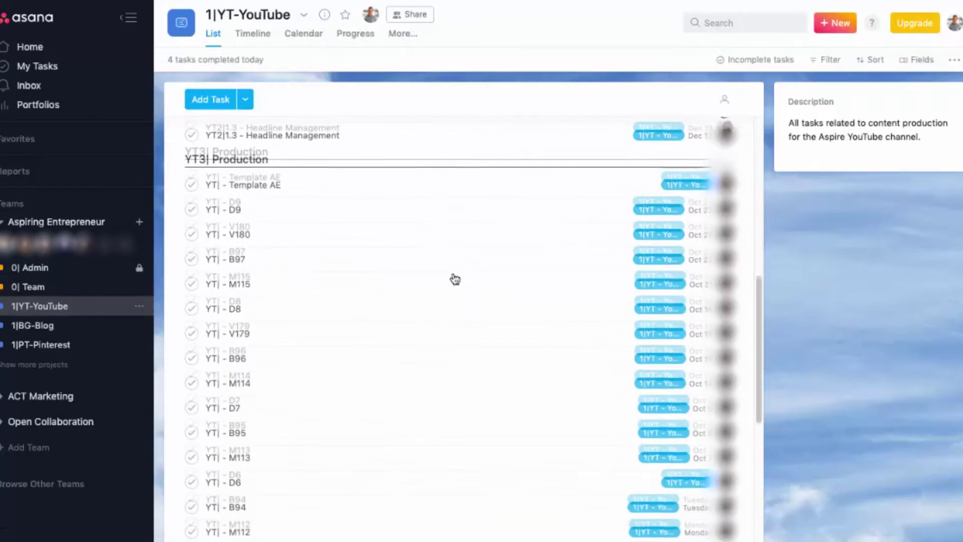
scroll(455, 279, "down", 5)
scroll(455, 279, "down", 5)
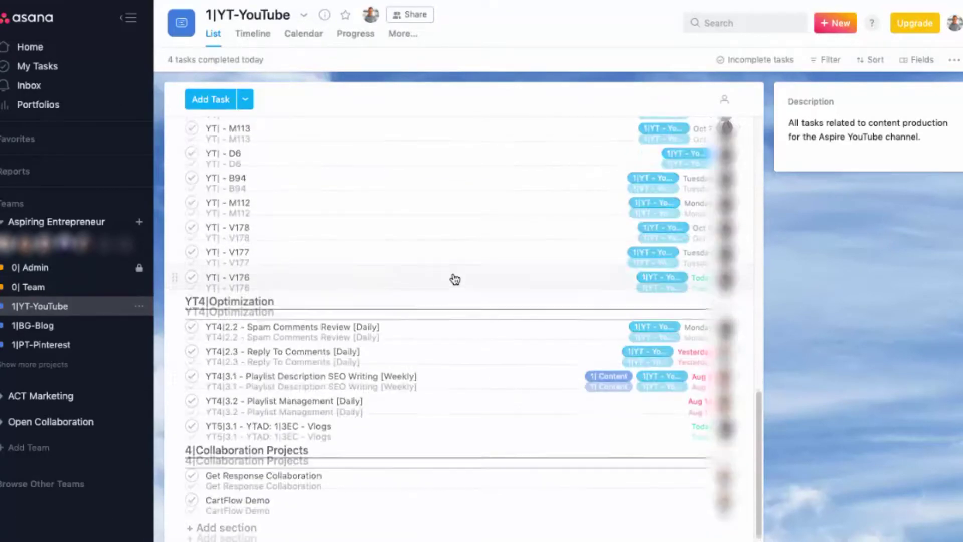
scroll(455, 280, "up", 5)
scroll(454, 280, "up", 5)
scroll(455, 279, "up", 5)
scroll(455, 280, "down", 5)
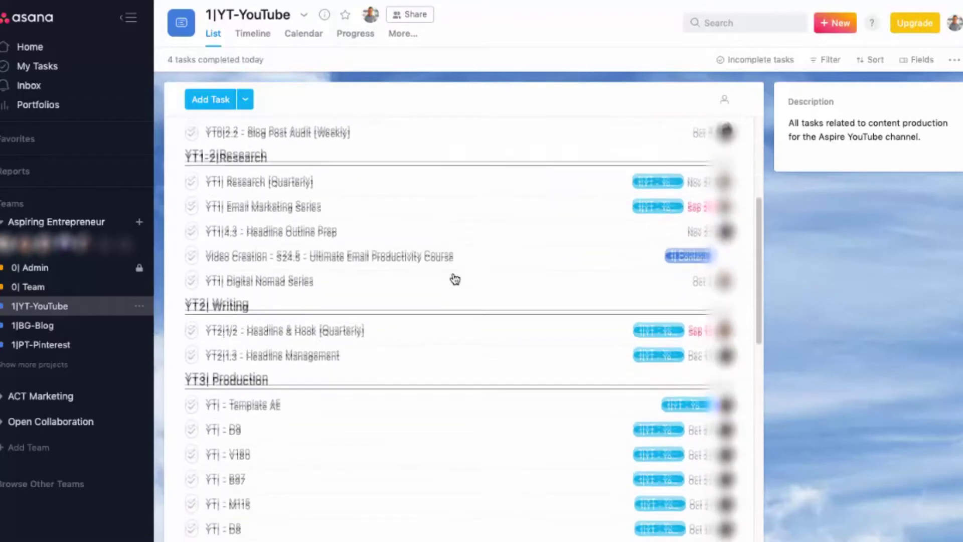
scroll(454, 279, "down", 3)
- Open the YT| - Template AE task, then its YT2|3 - Content Outline subtask
left_click(277, 238)
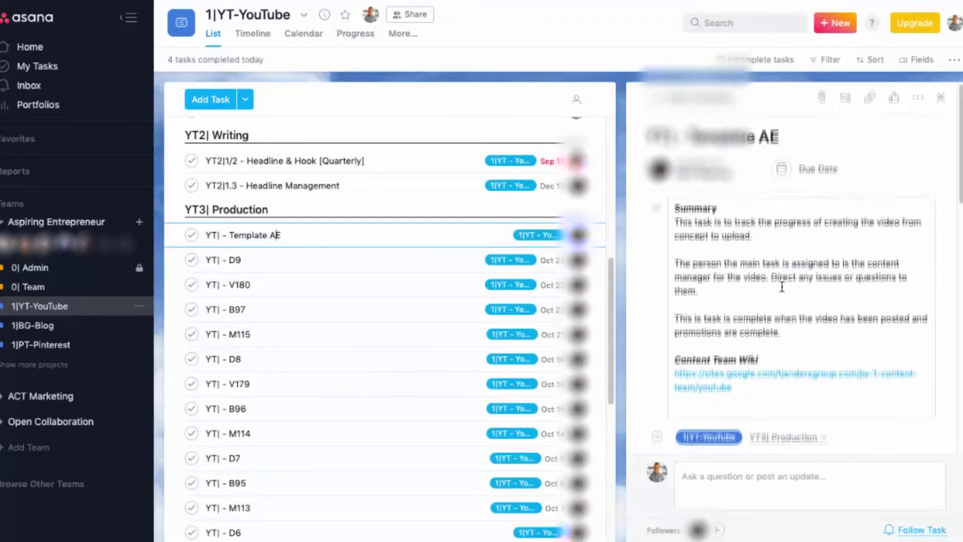
scroll(783, 289, "down", 3)
scroll(783, 289, "down", 5)
scroll(783, 289, "down", 3)
scroll(783, 291, "down", 3)
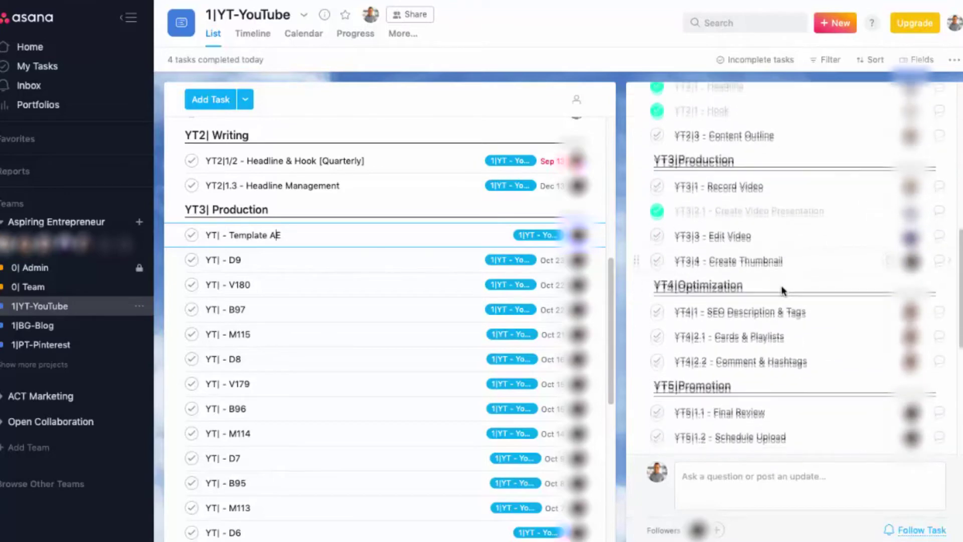
scroll(783, 291, "down", 3)
scroll(783, 291, "down", 2)
scroll(783, 291, "up", 2)
scroll(783, 290, "up", 3)
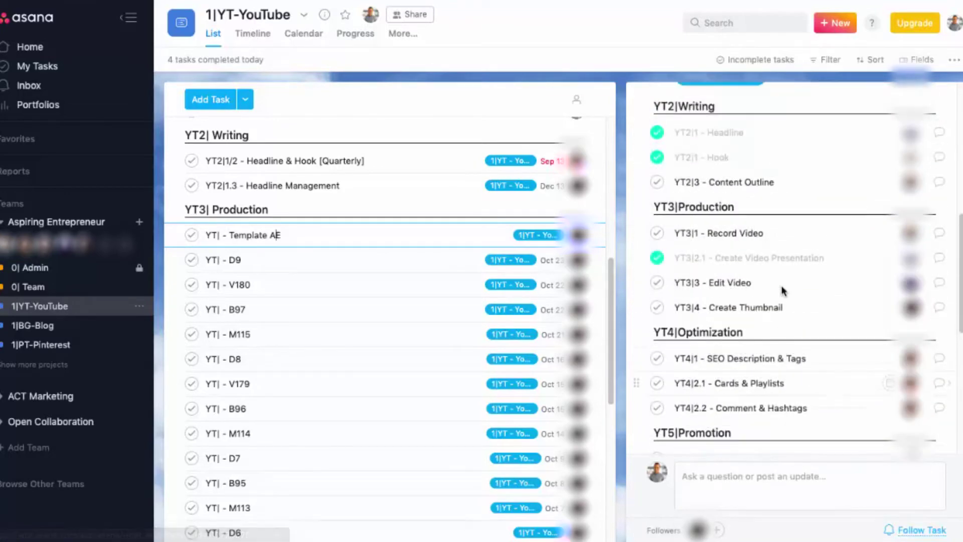
scroll(783, 290, "up", 2)
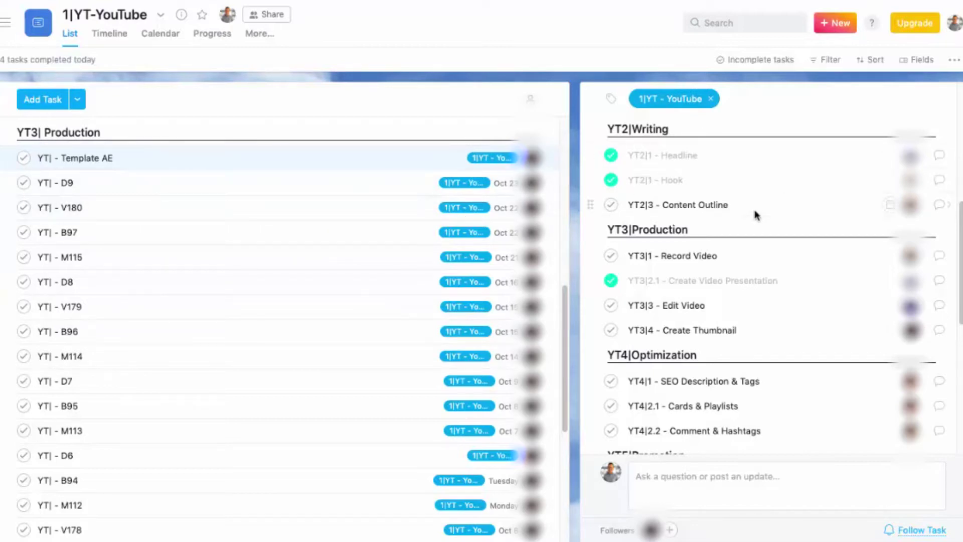
scroll(757, 216, "up", 5)
scroll(757, 215, "down", 4)
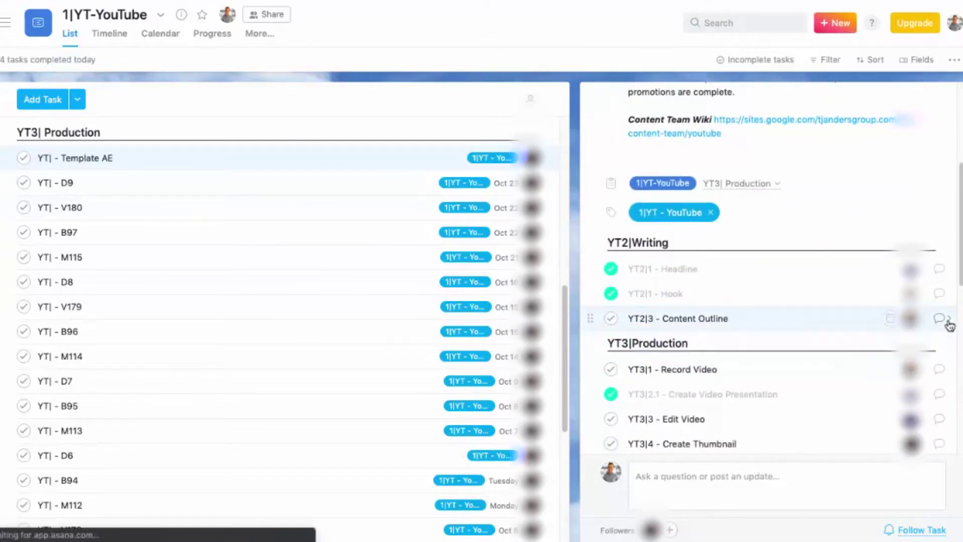
left_click(949, 320)
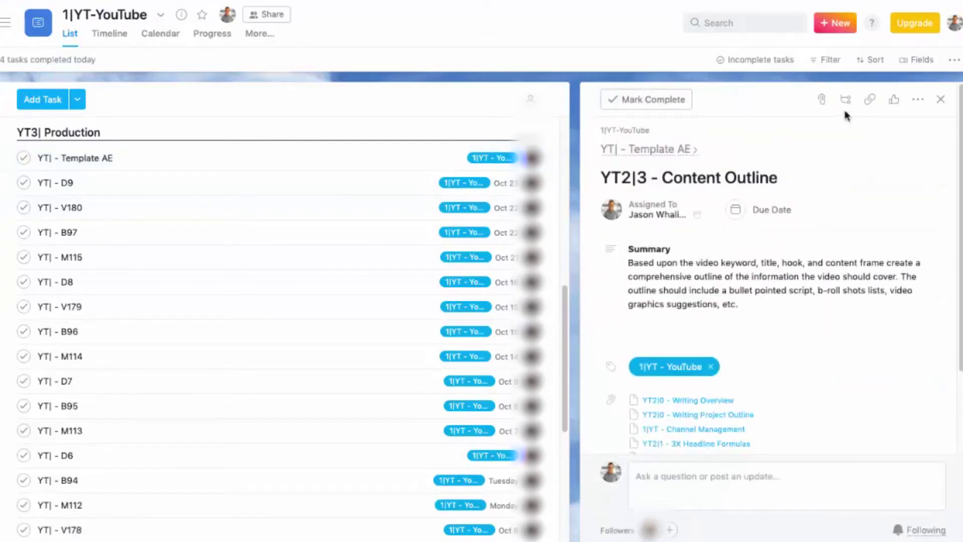
- Delete the junk subtask from Content Outline, then view the project as a calendar
left_click(847, 99)
left_click(776, 331)
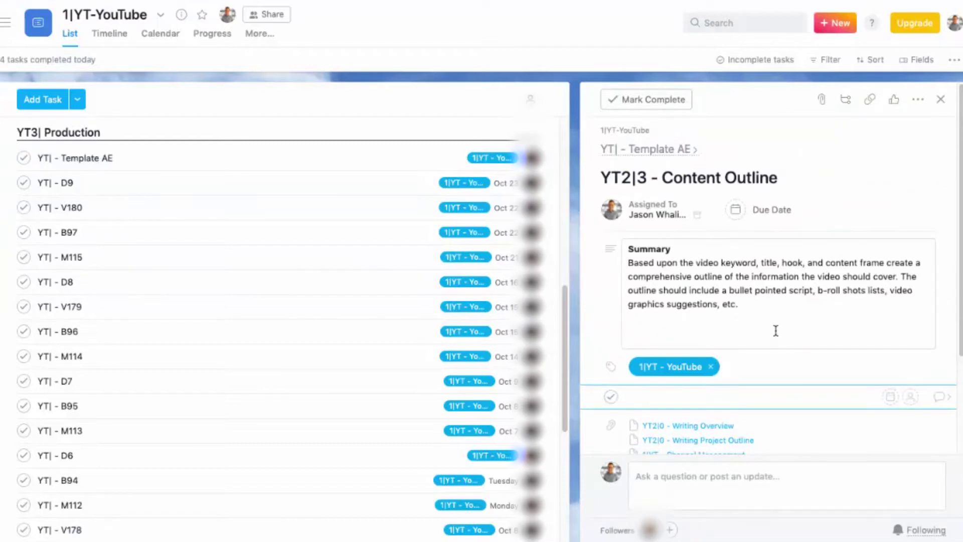
type("kjklfjasd;fkljs")
key("BackSpace")
key("BackSpace")
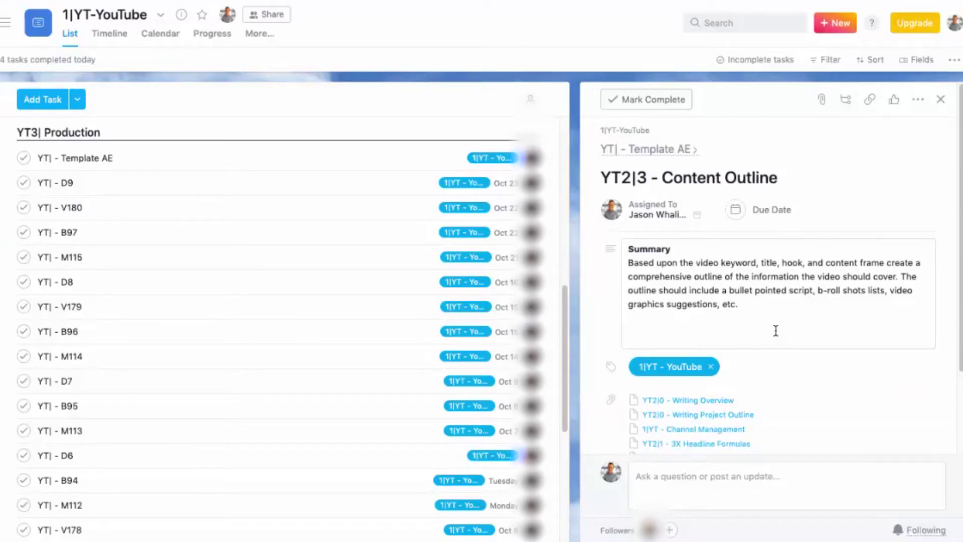
left_click(779, 241)
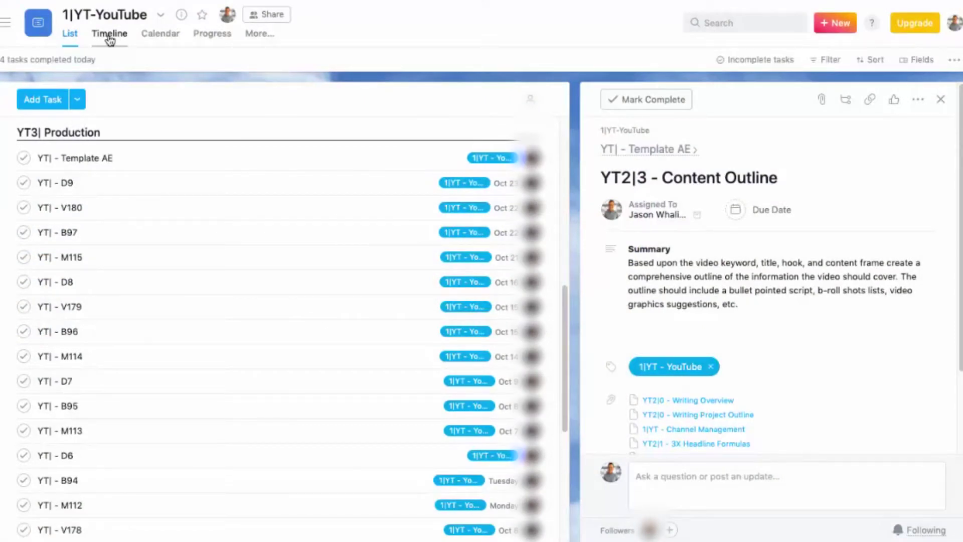
left_click(160, 34)
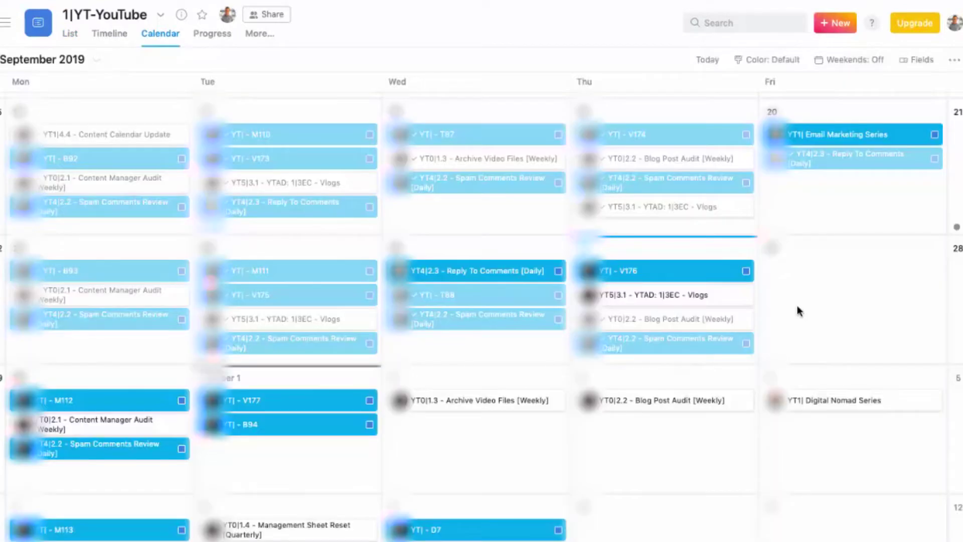
scroll(796, 303, "down", 3)
scroll(797, 303, "down", 3)
scroll(796, 303, "down", 3)
scroll(796, 303, "down", 2)
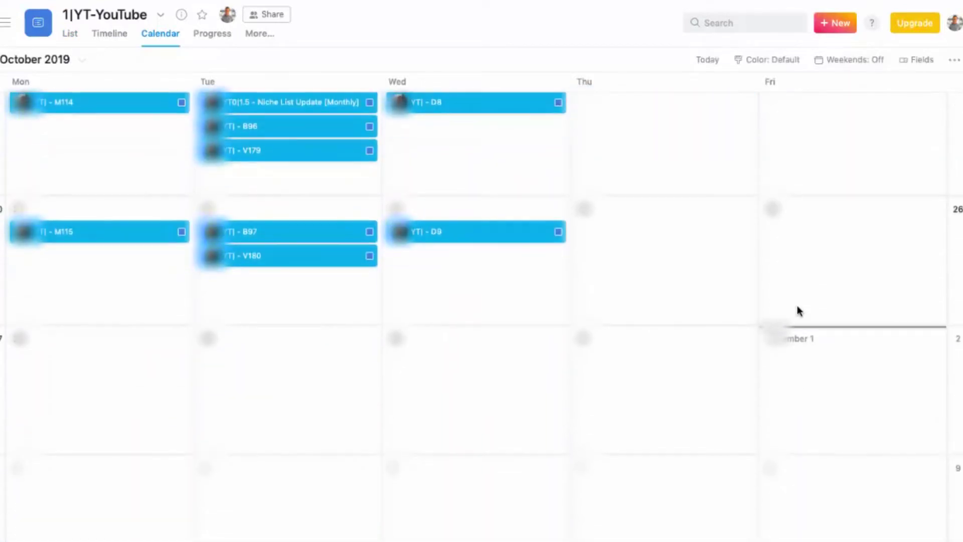
scroll(799, 310, "up", 2)
scroll(799, 310, "up", 3)
scroll(799, 310, "up", 3)
scroll(799, 310, "up", 2)
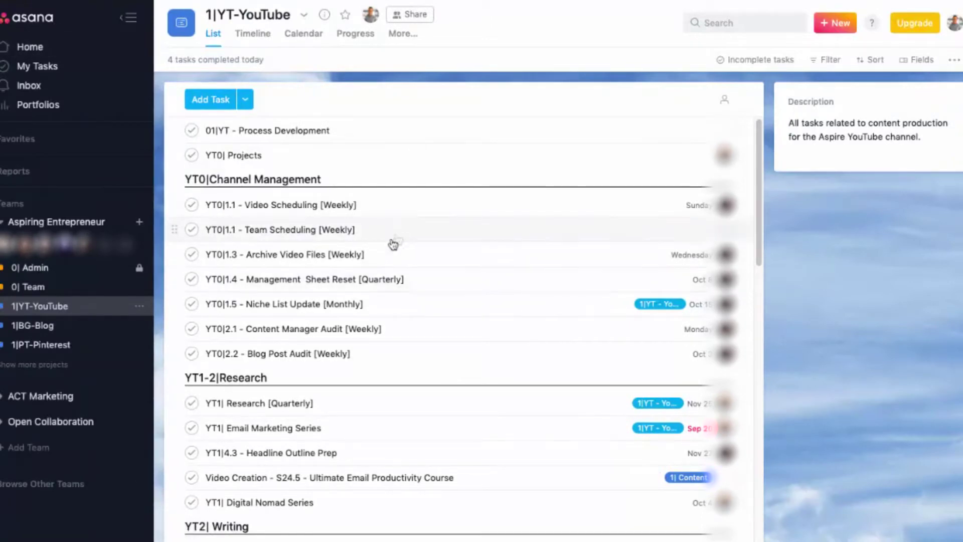
scroll(400, 238, "down", 10)
scroll(400, 238, "down", 5)
scroll(399, 237, "up", 5)
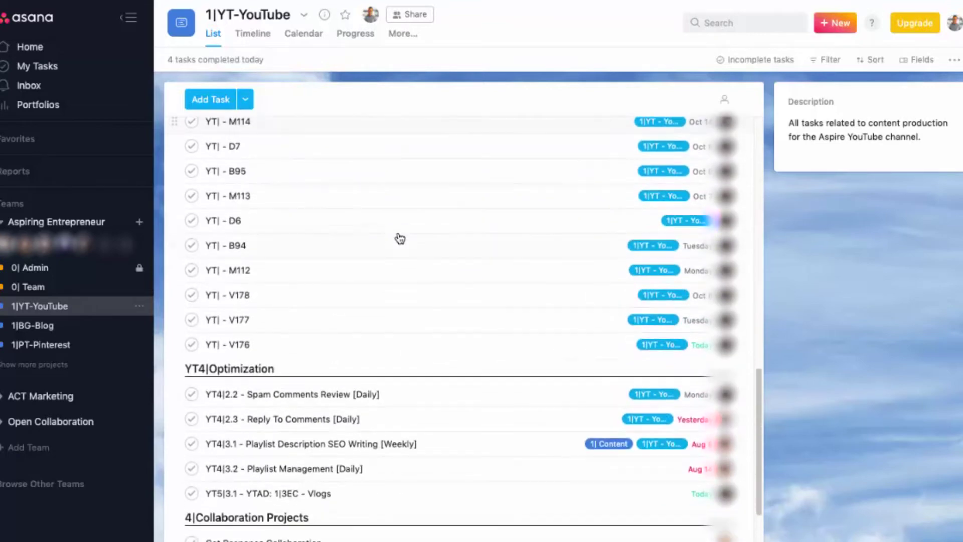
scroll(399, 237, "up", 10)
scroll(400, 238, "up", 4)
mouse_move(301, 230)
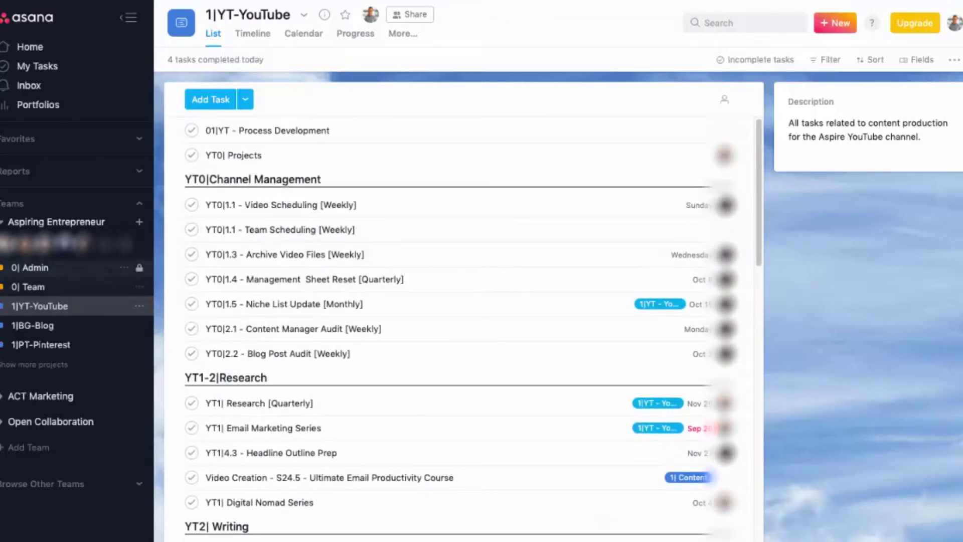
mouse_move(68, 222)
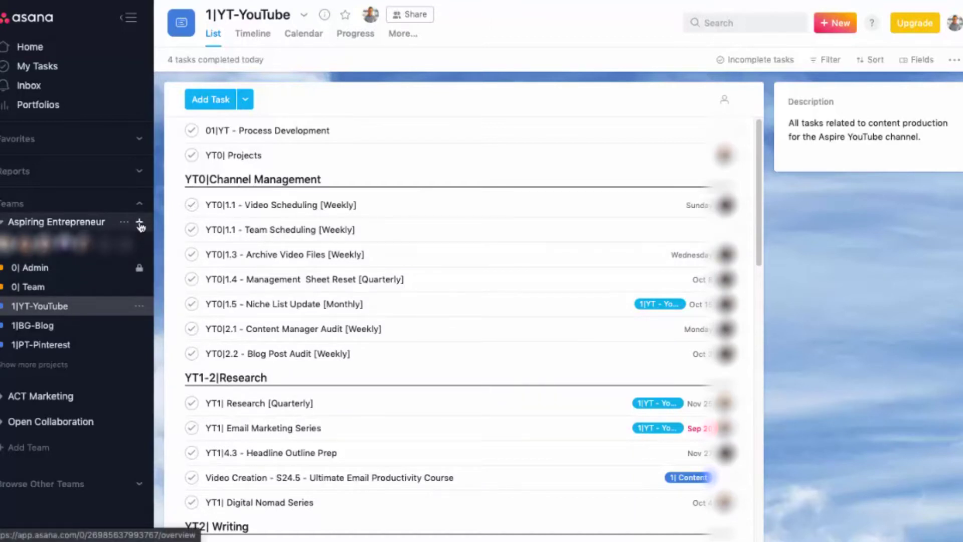
left_click(139, 223)
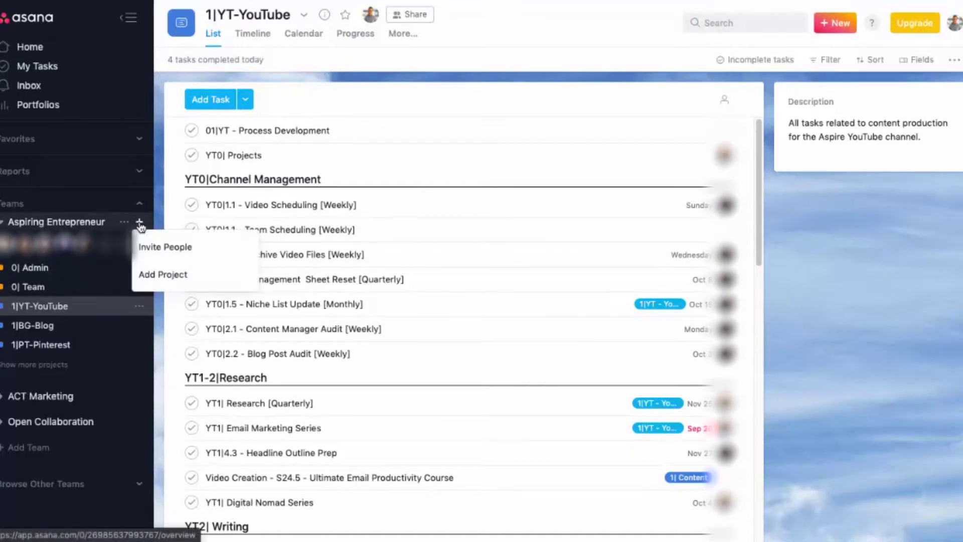
- Start a new blank project under Aspiring Entrepreneur
left_click(163, 275)
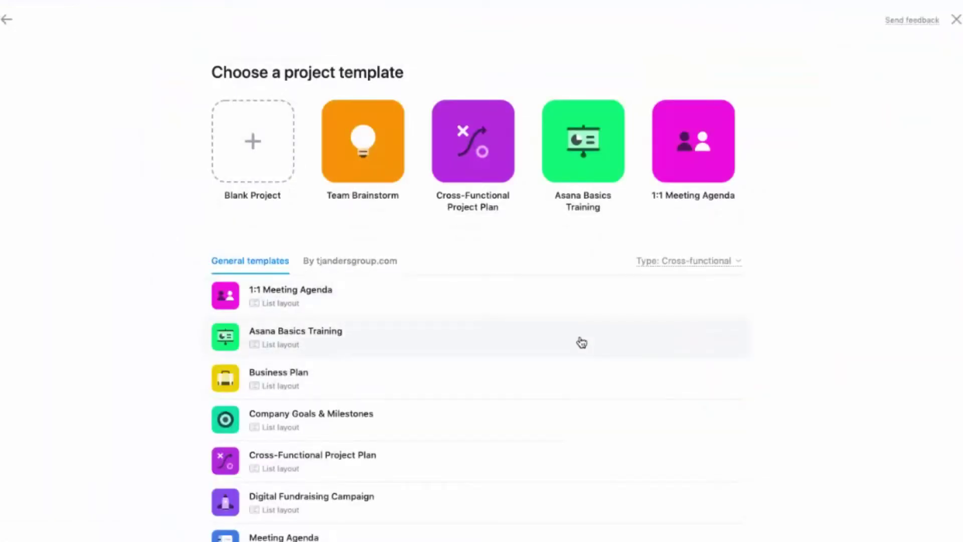
scroll(581, 343, "down", 10)
scroll(581, 343, "up", 10)
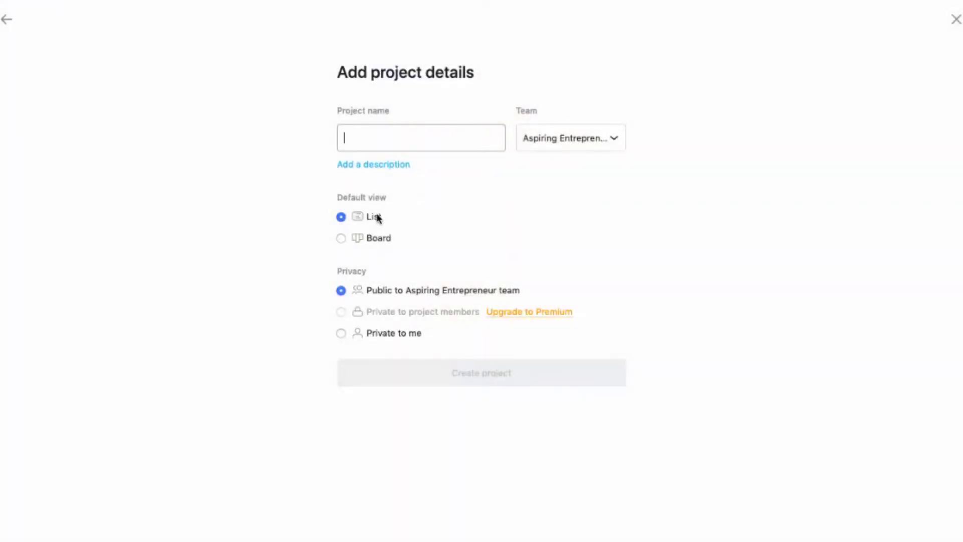
- Make Board the default view for the new YT Demo 1 project
left_click(341, 238)
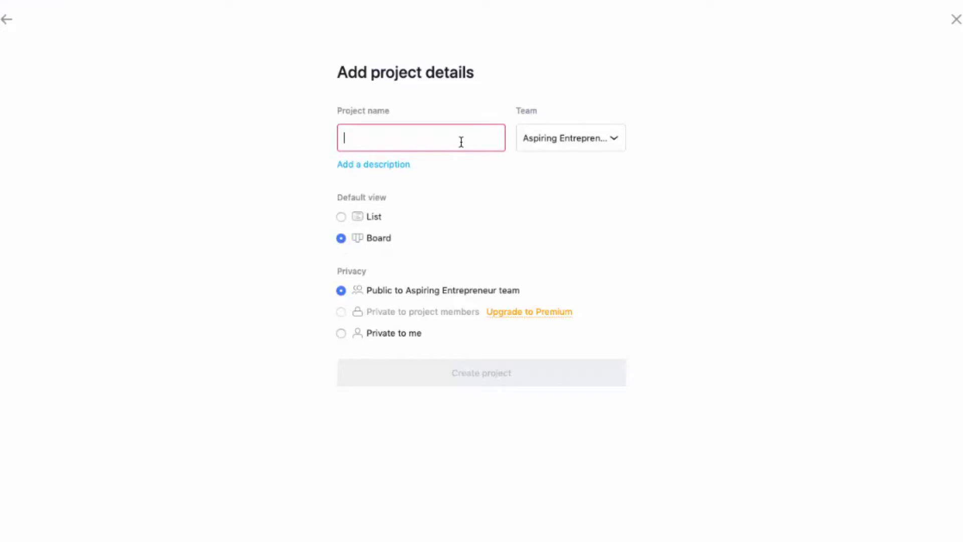
type("YT Demo 1")
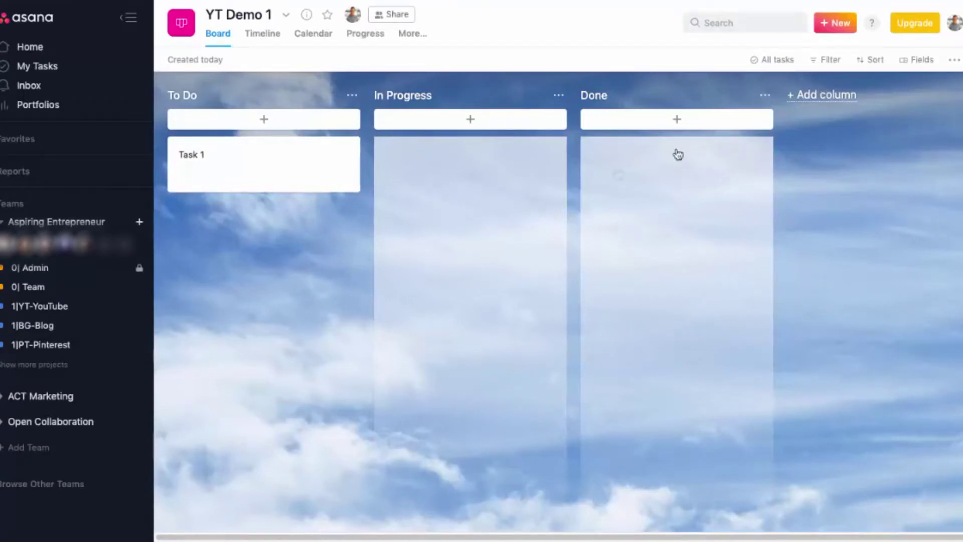
- Add a Completed column, hide the sidebar, and begin renaming the To Do column
left_click(822, 96)
type("Completed")
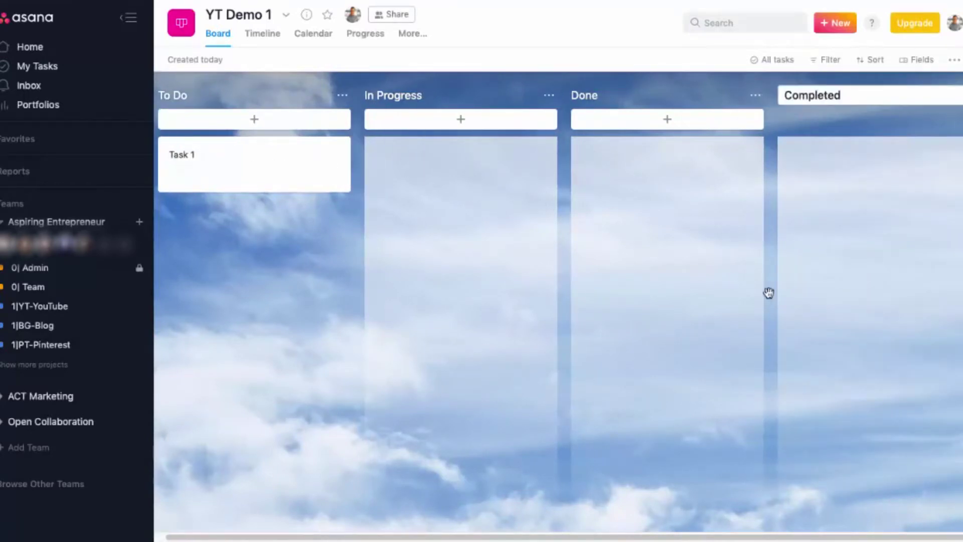
key("Return")
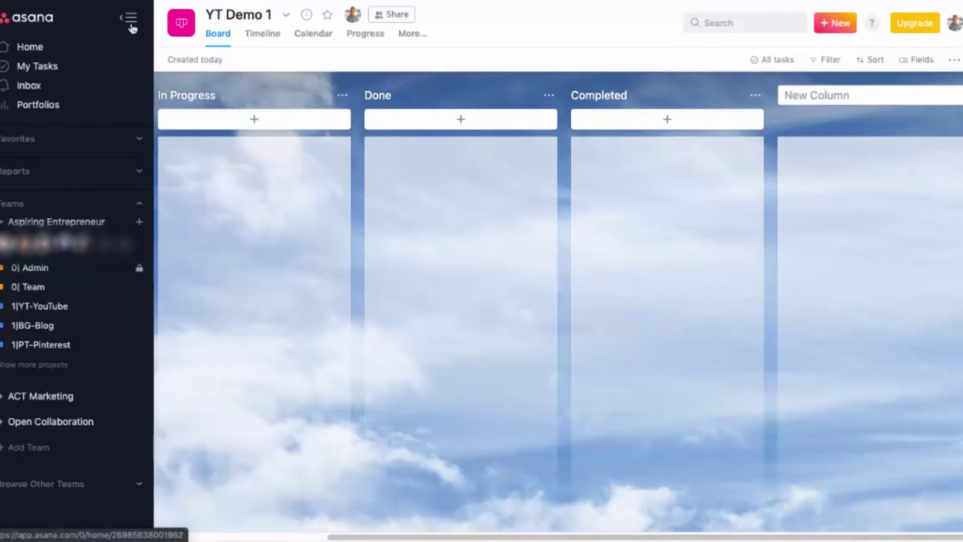
left_click(131, 26)
scroll(124, 286, "left", 3)
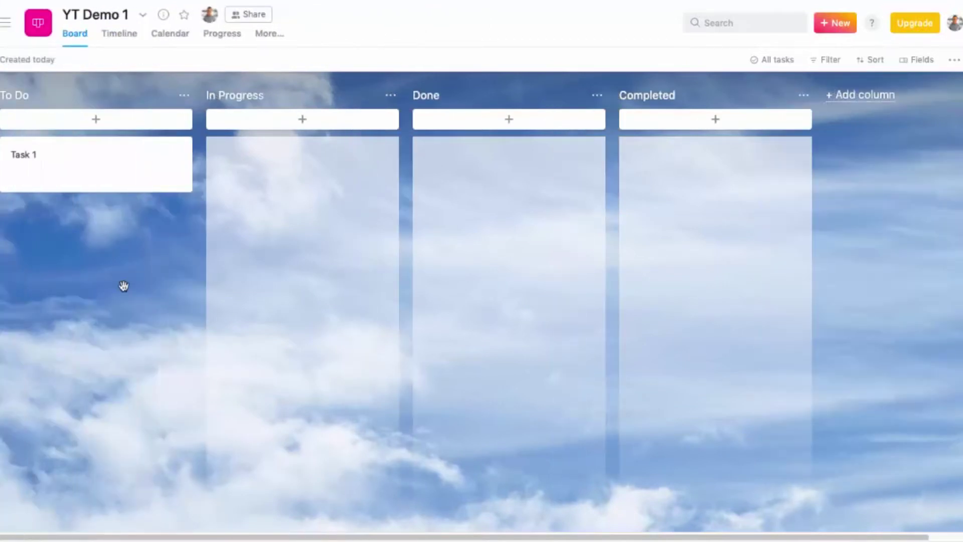
left_click(25, 98)
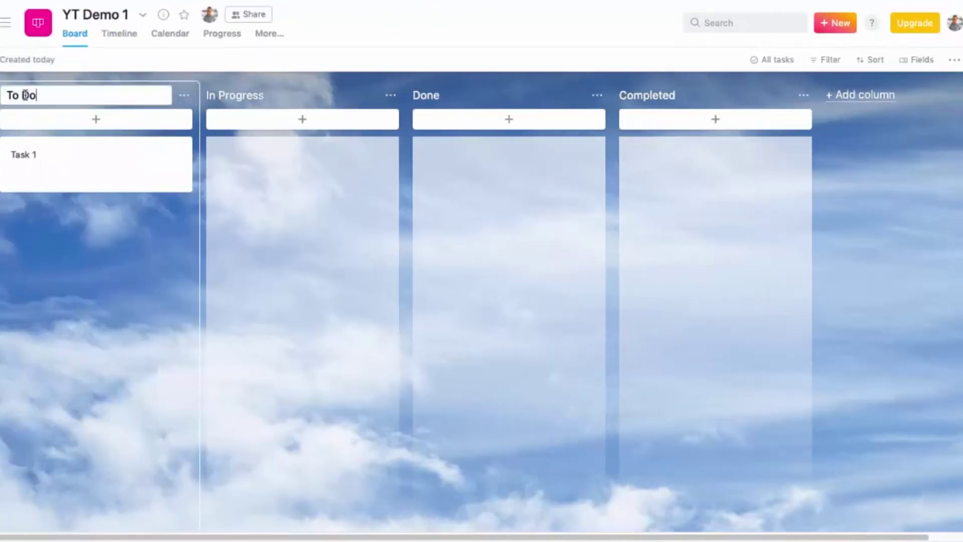
type("Ideas")
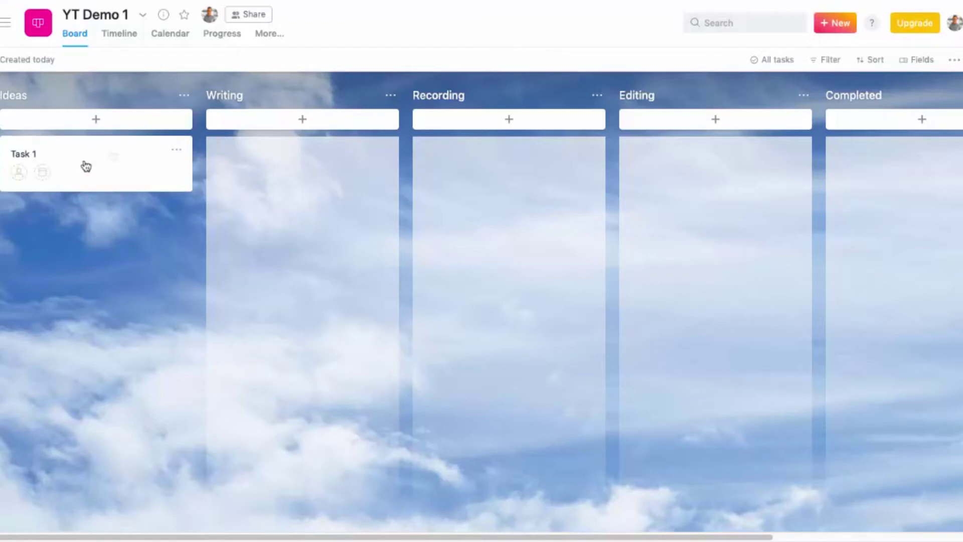
- Create the Video Idea #1 card due Oct 31, assign it to myself, and open it
left_click(98, 123)
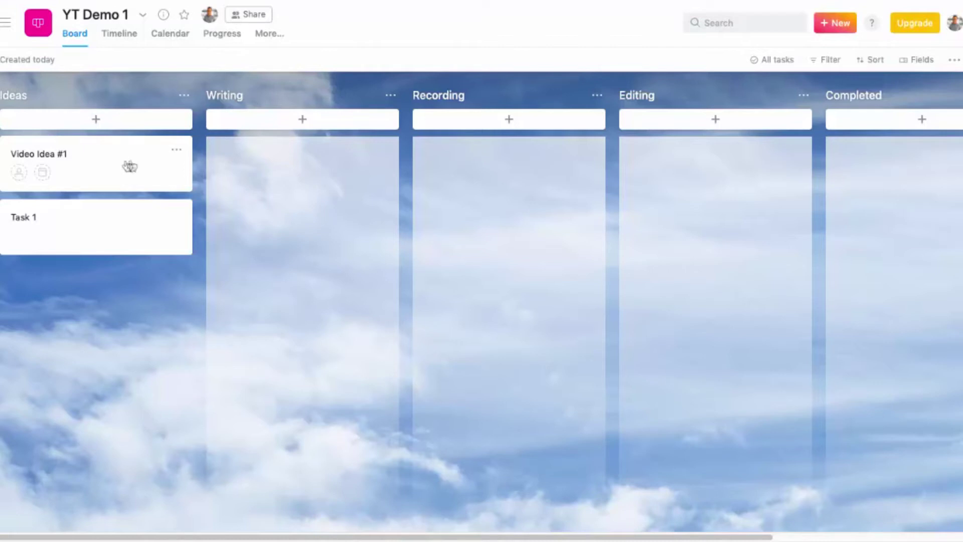
left_click(42, 172)
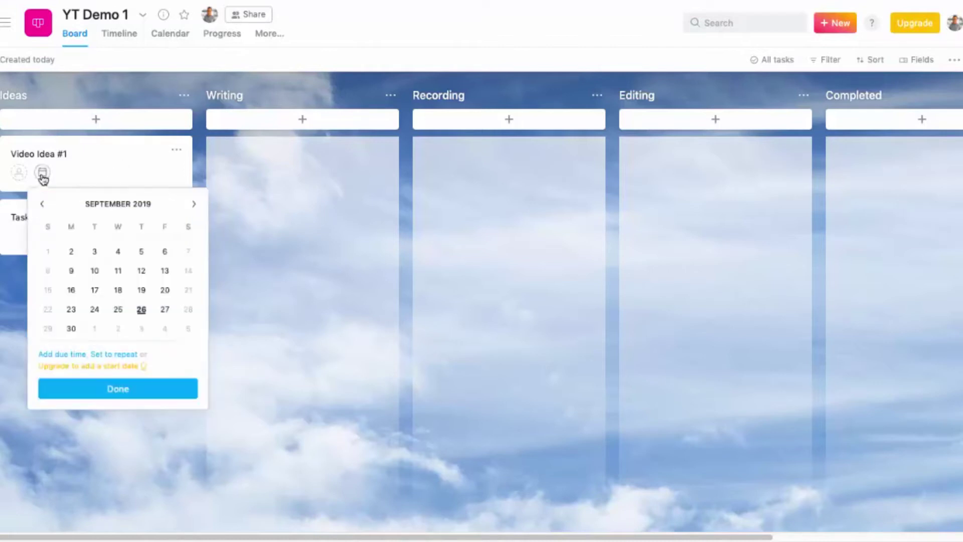
left_click(195, 205)
left_click(118, 328)
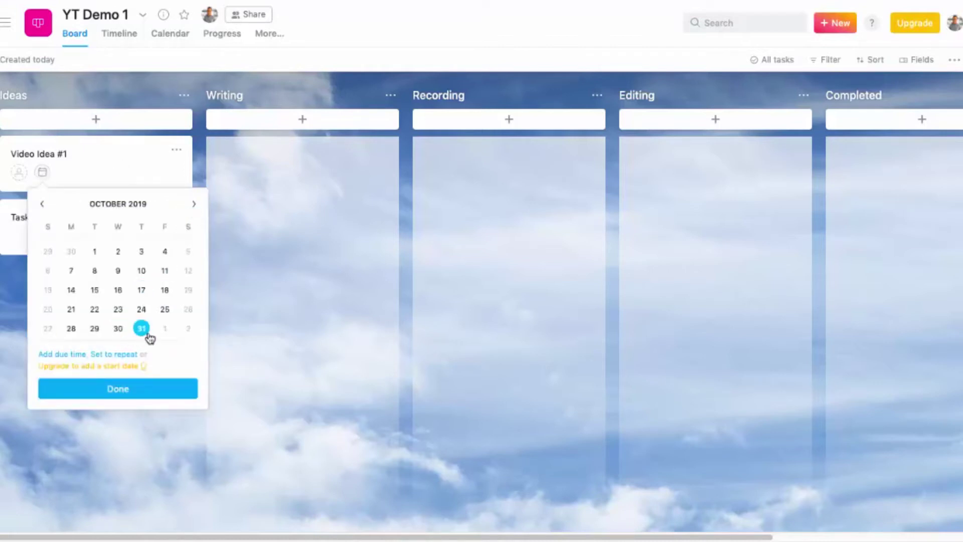
left_click(142, 329)
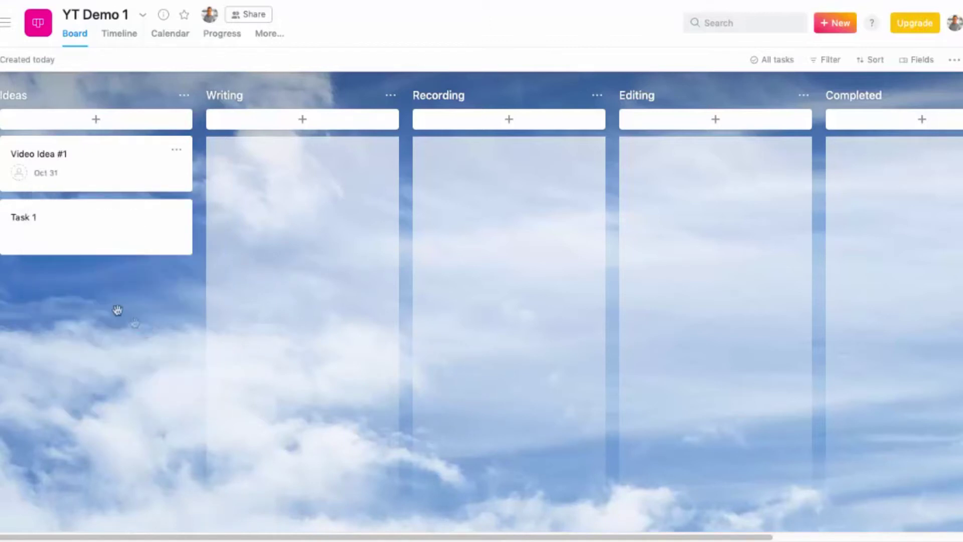
left_click(20, 174)
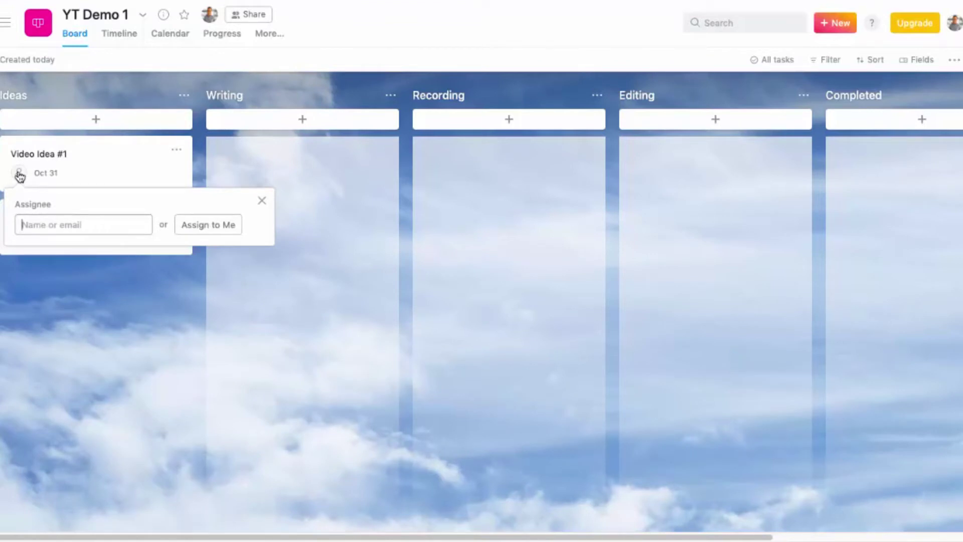
left_click(219, 224)
left_click(122, 170)
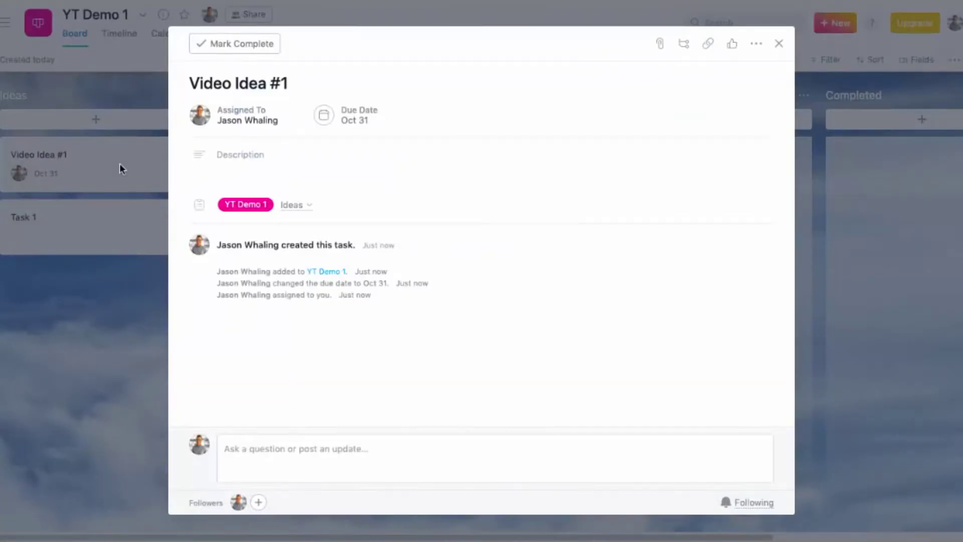
- Paste the description 'Summary – Make a great video!' into Video Idea #1, then open and dismiss the attachment menu
left_click(338, 160)
type("Summary Make a great video")
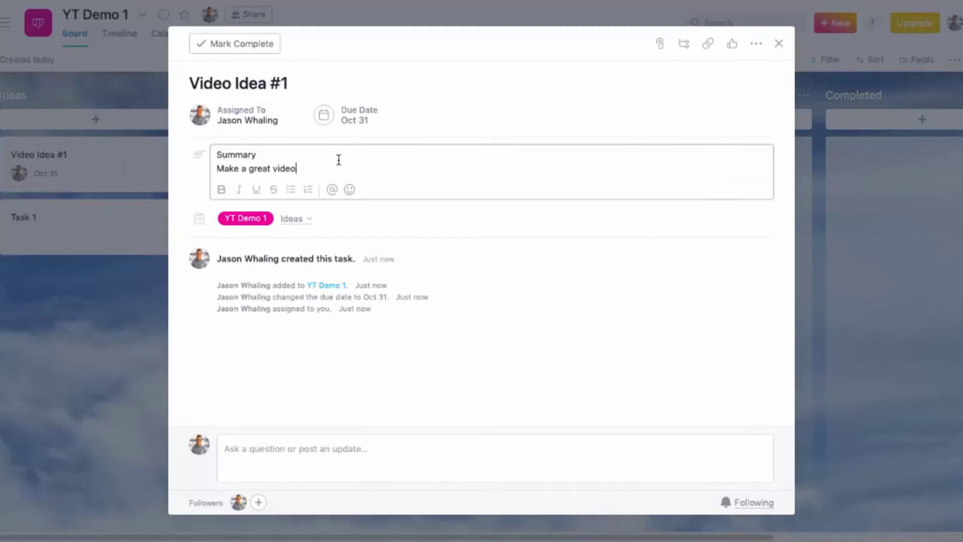
left_click(661, 44)
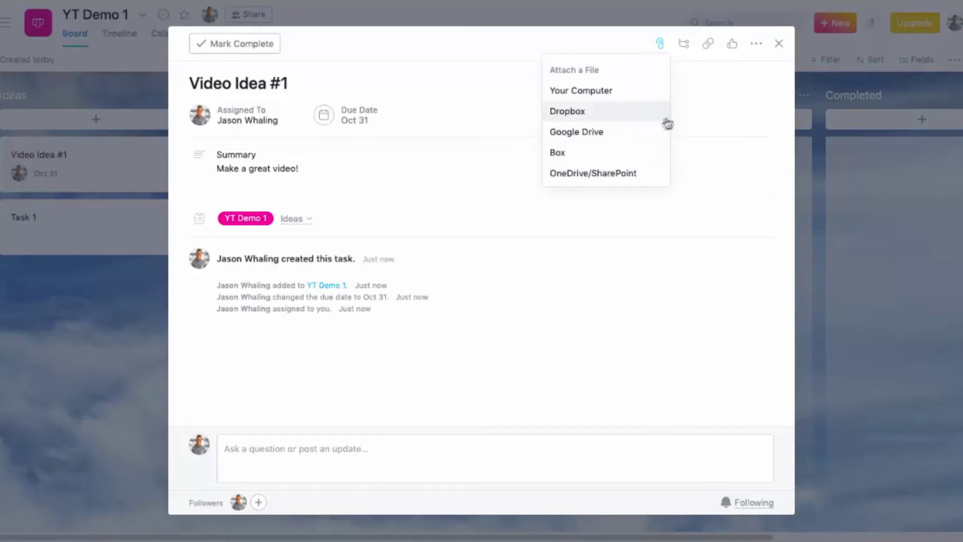
left_click(721, 113)
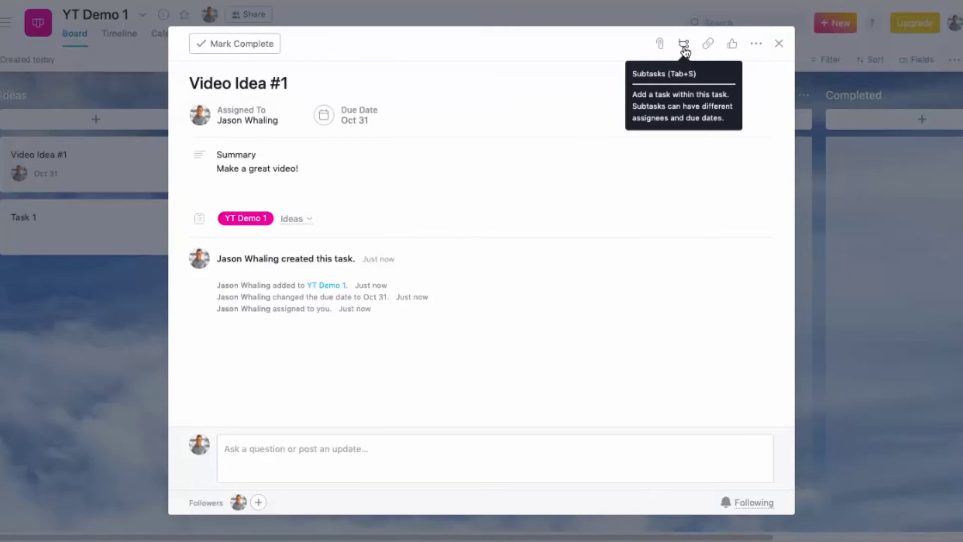
- Add the Review Idea Please subtask, view its details, then return to Video Idea #1
left_click(684, 44)
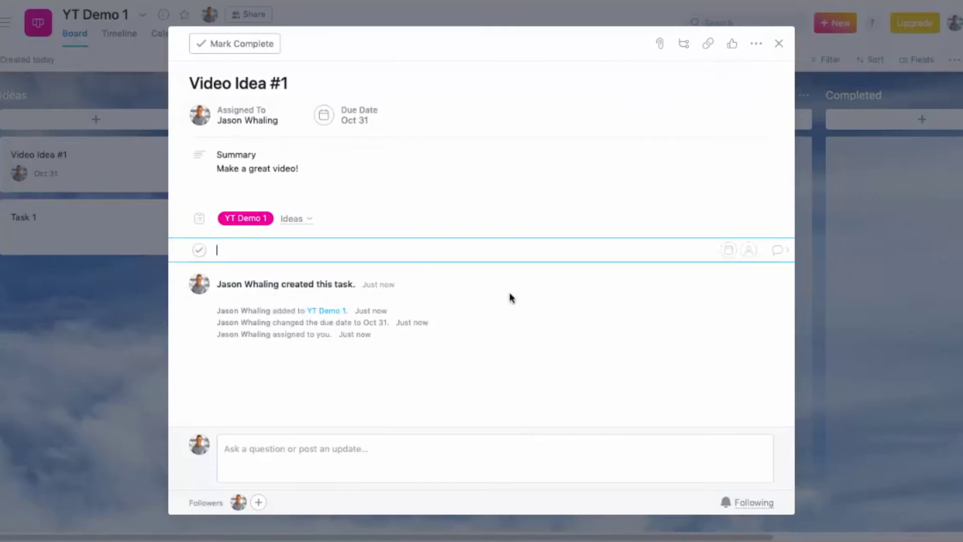
type("Review Idea Please")
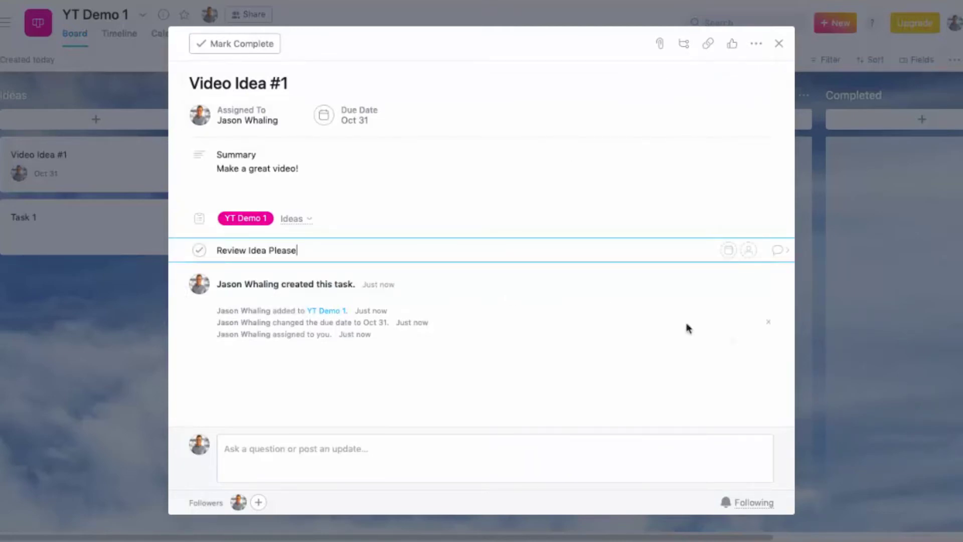
left_click(778, 250)
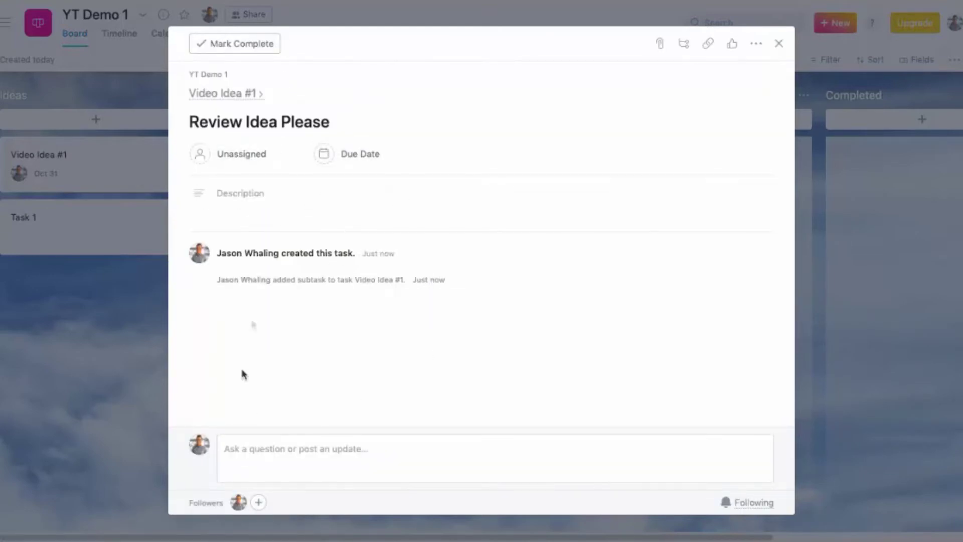
left_click(241, 93)
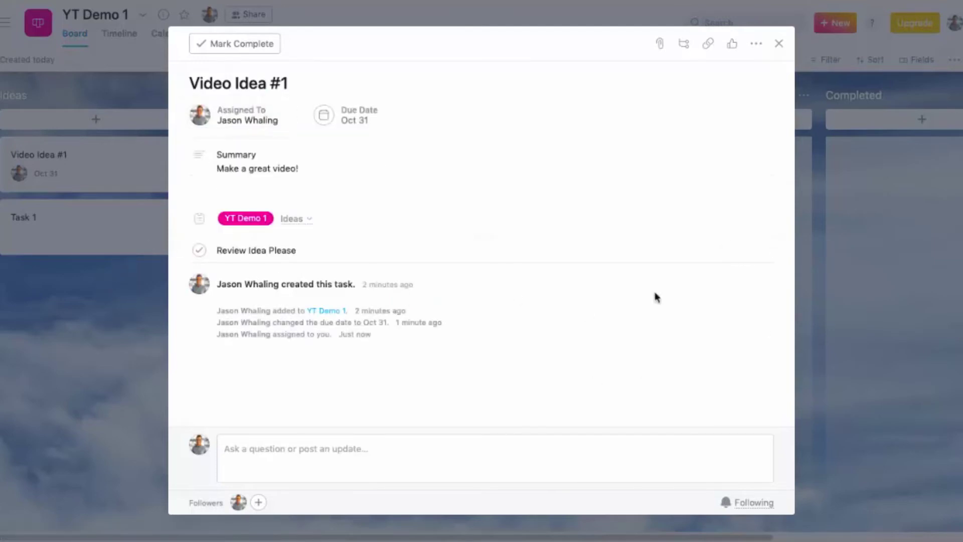
- Assign Review Idea Please to the suggested teammate and set it due October 21
left_click(751, 251)
mouse_move(482, 250)
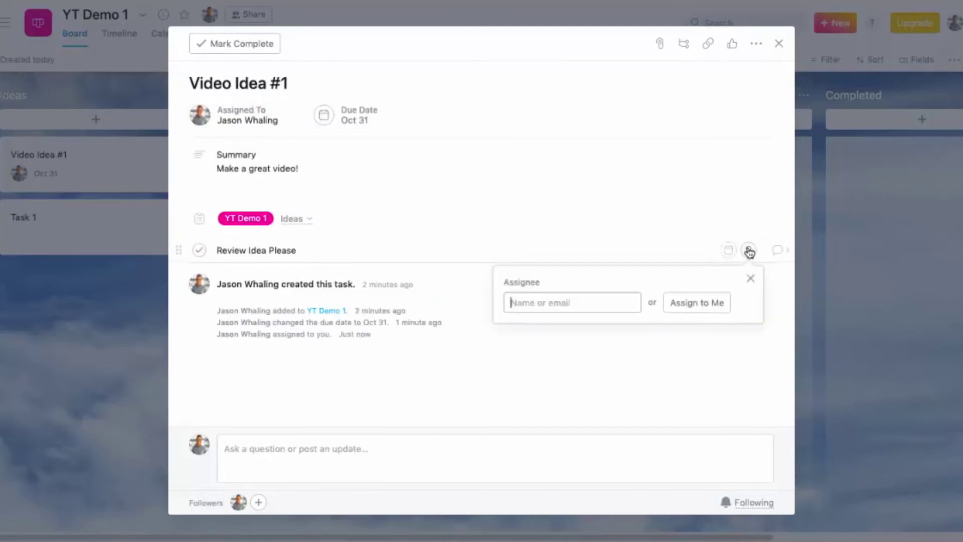
type("jess")
key("Return")
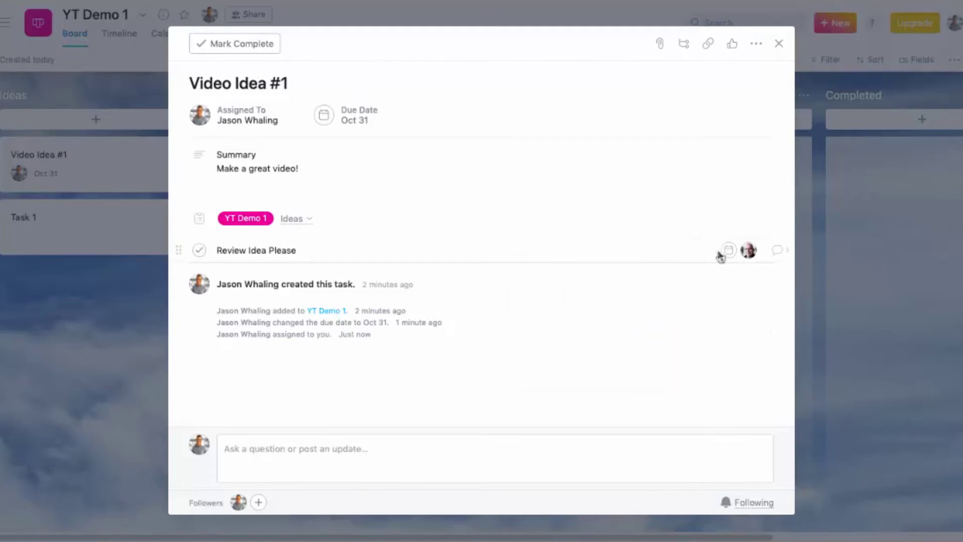
left_click(728, 251)
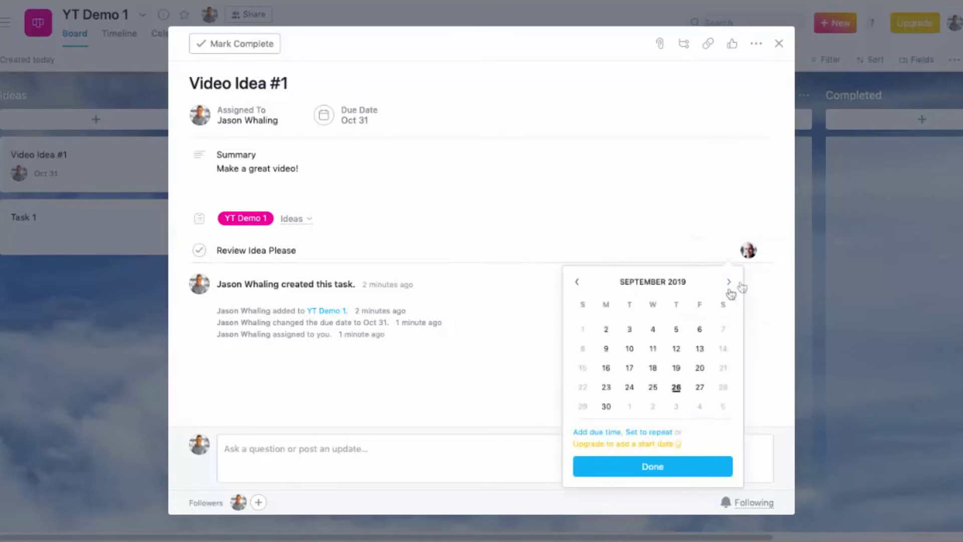
left_click(728, 282)
left_click(606, 388)
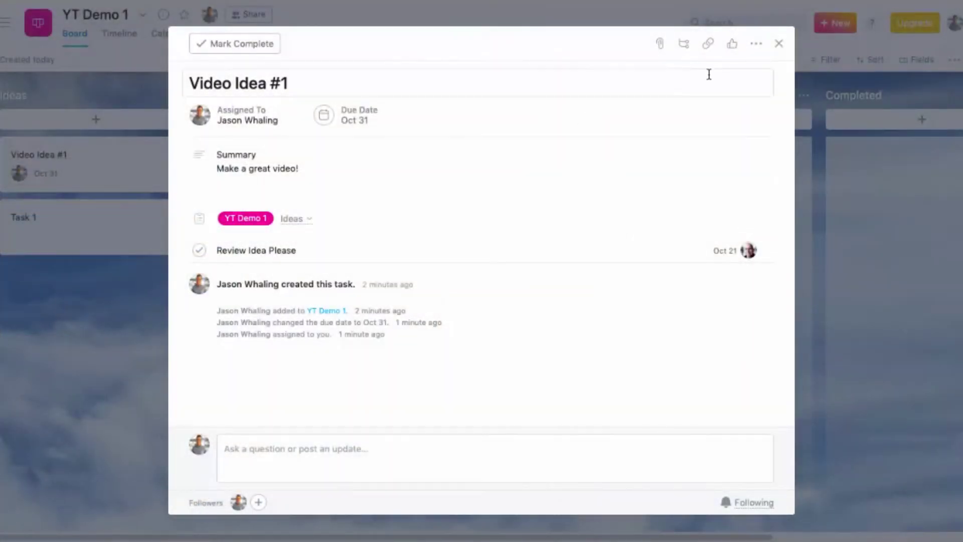
left_click(753, 45)
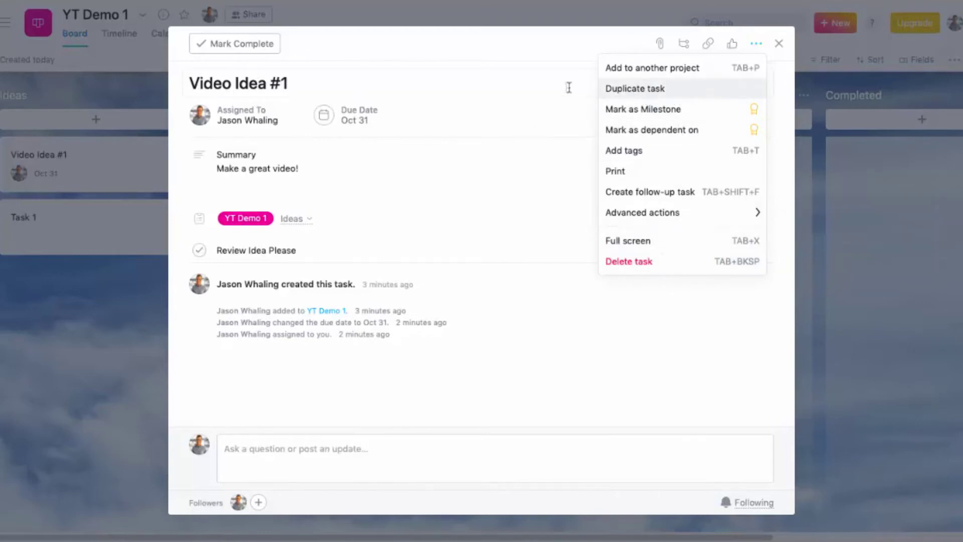
left_click(496, 111)
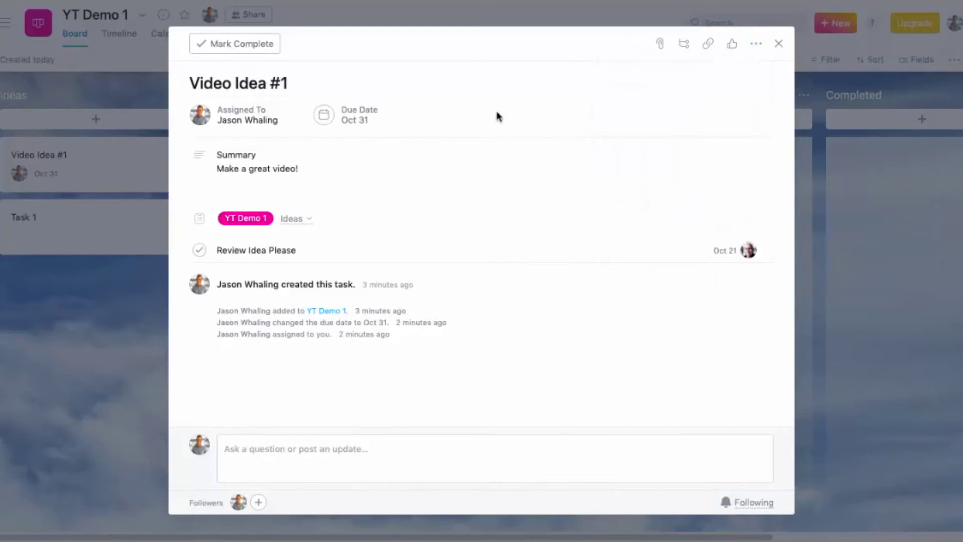
left_click(349, 120)
left_click(780, 46)
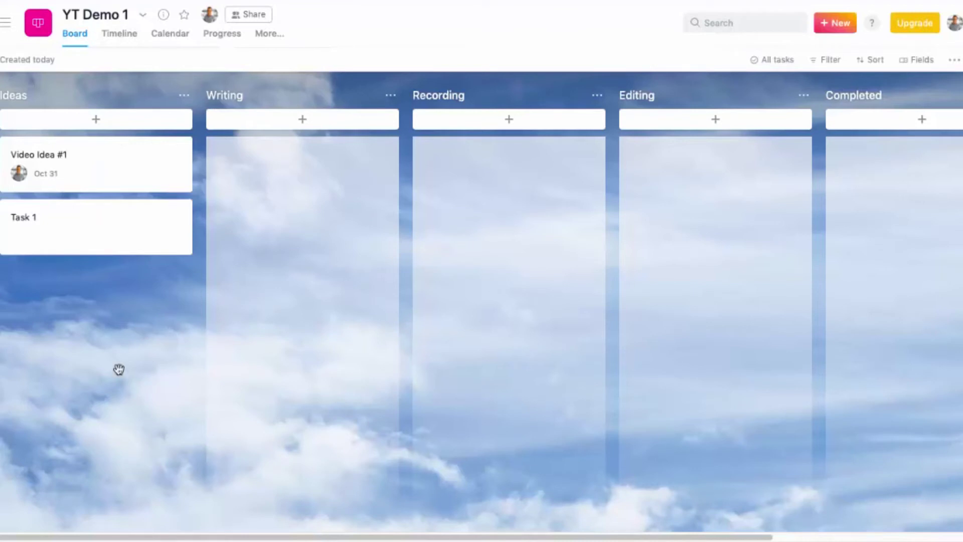
mouse_move(97, 167)
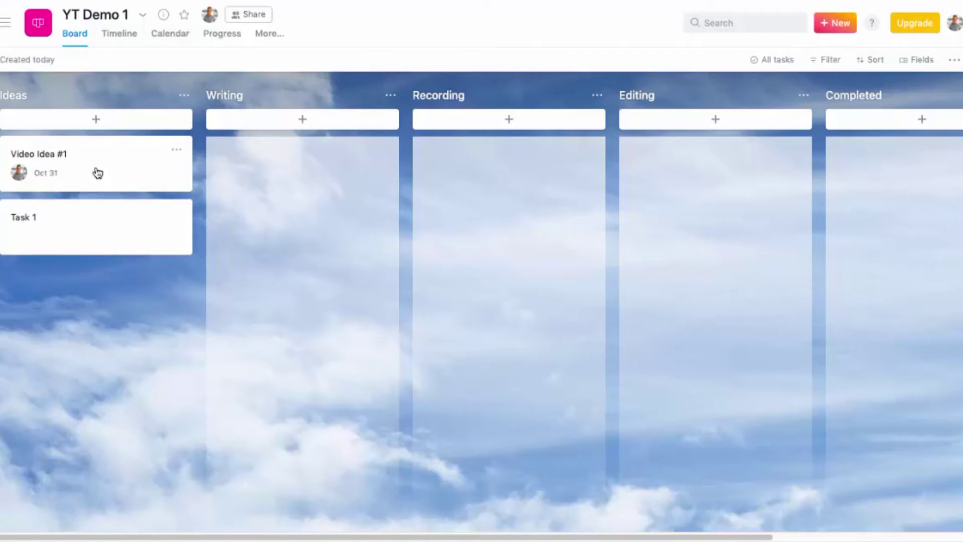
left_click(98, 173)
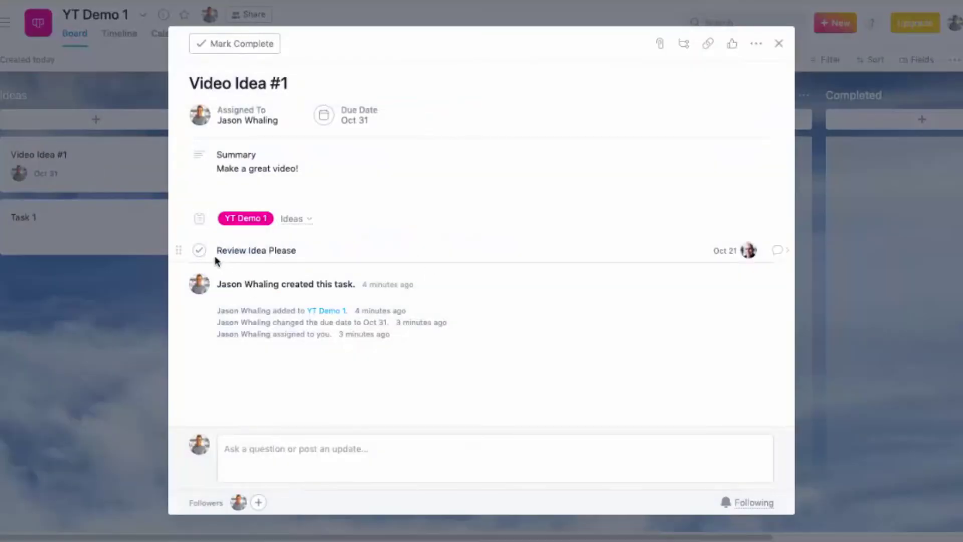
left_click(200, 251)
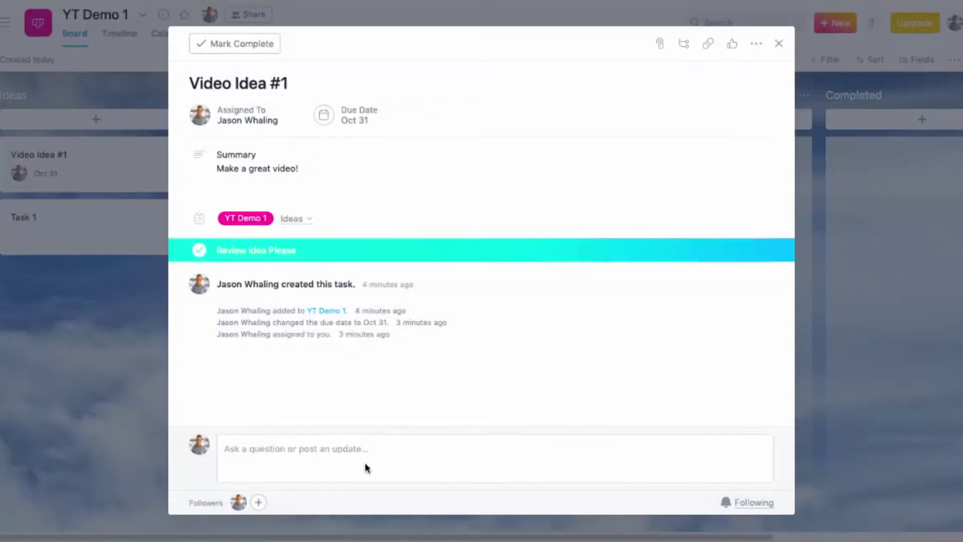
left_click(326, 449)
type("Great idea @ja")
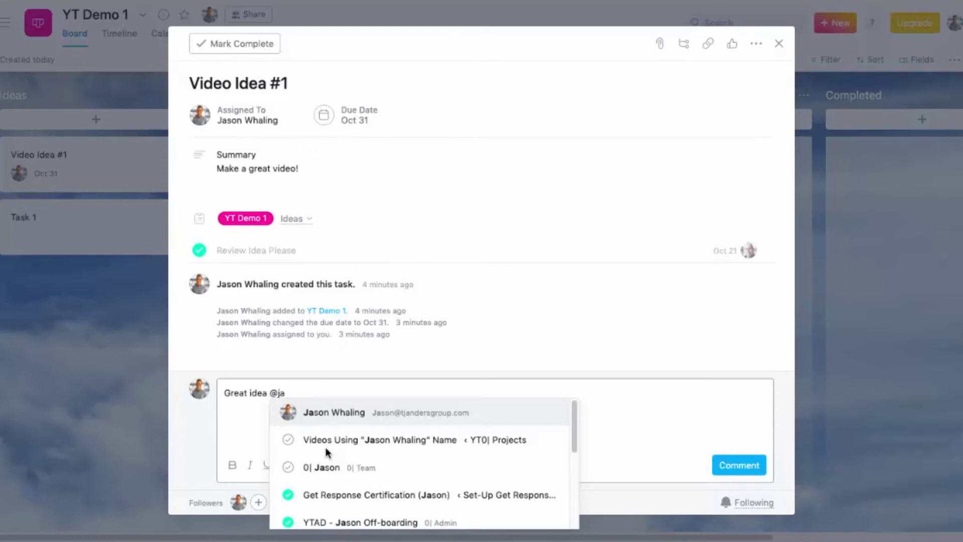
key("Return")
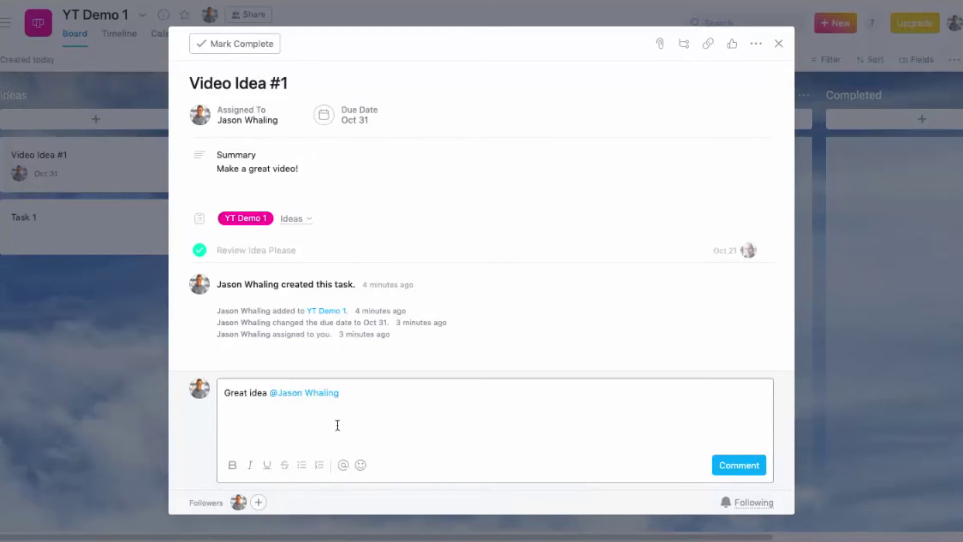
left_click(752, 466)
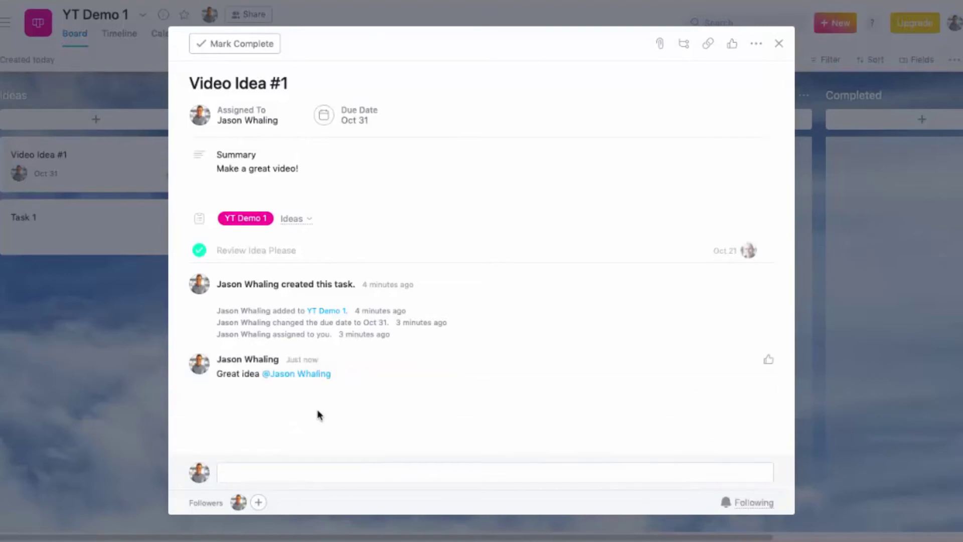
left_click(75, 329)
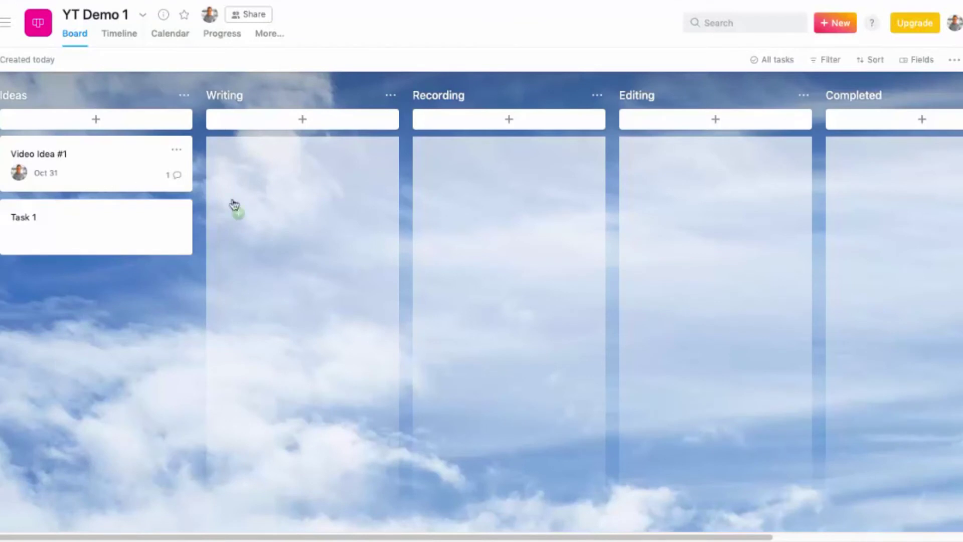
- Drag the Video Idea #1 card past Writing into Recording, then show the sidebar
left_click_drag(234, 205, 249, 188)
left_click_drag(307, 168, 516, 180)
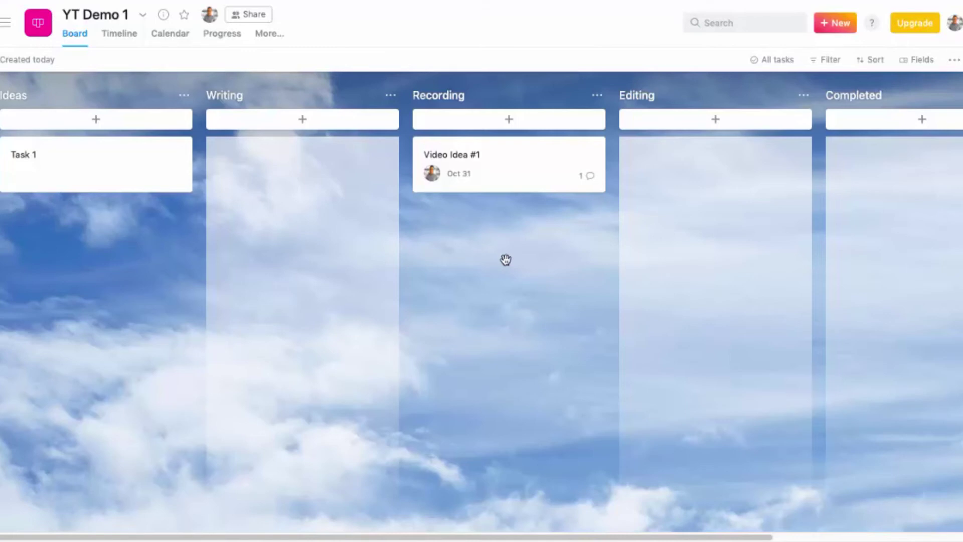
left_click(7, 23)
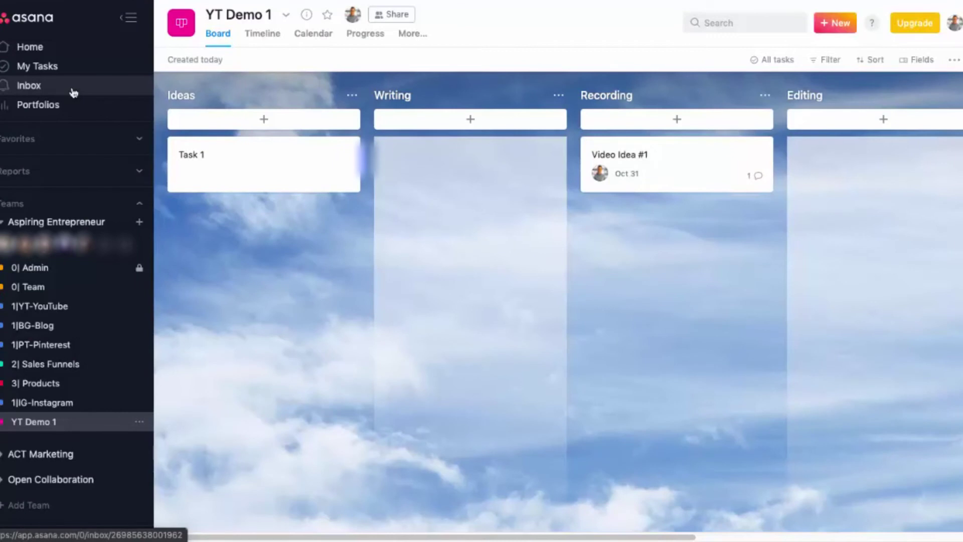
- In My Tasks, expand Recently assigned and mark Video Idea #1 for Upcoming
left_click(37, 66)
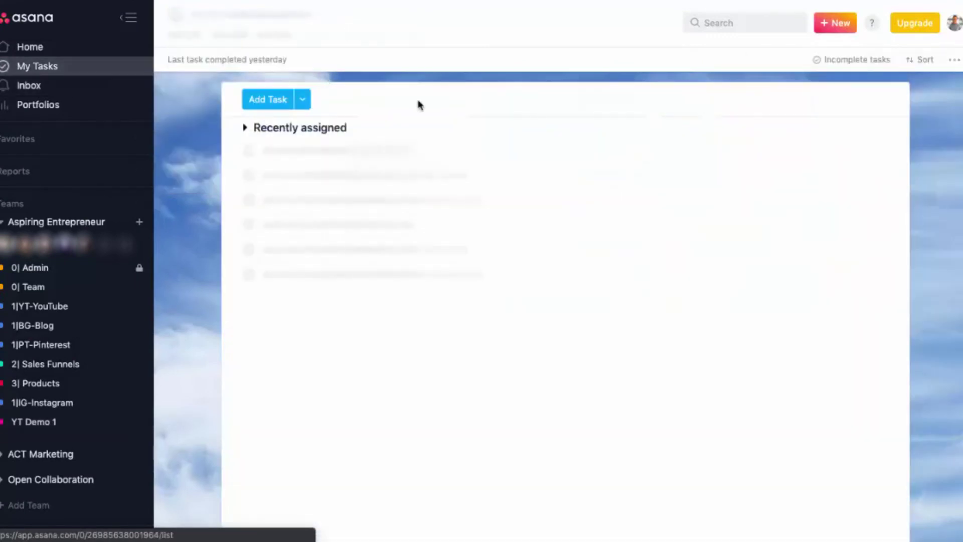
left_click(247, 129)
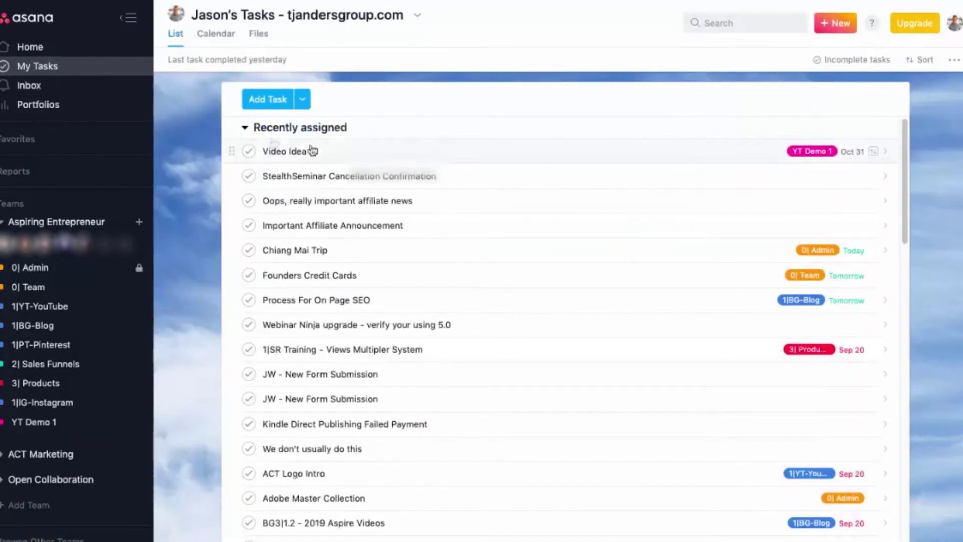
left_click(346, 152)
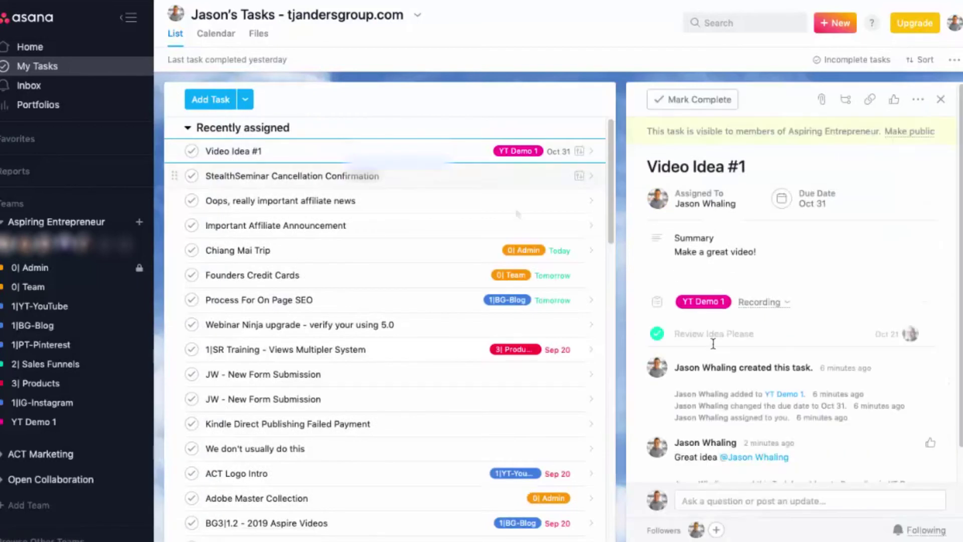
scroll(768, 395, "down", 1)
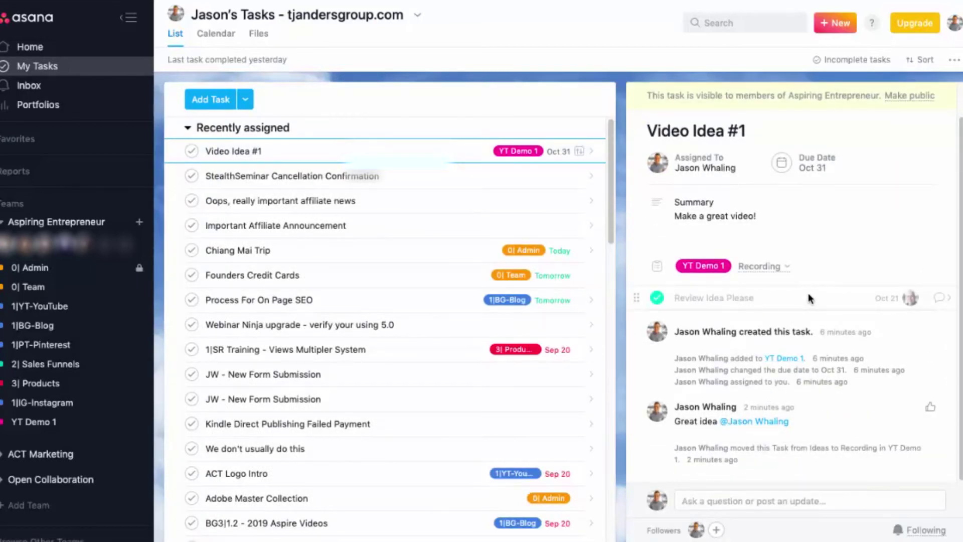
scroll(810, 298, "up", 1)
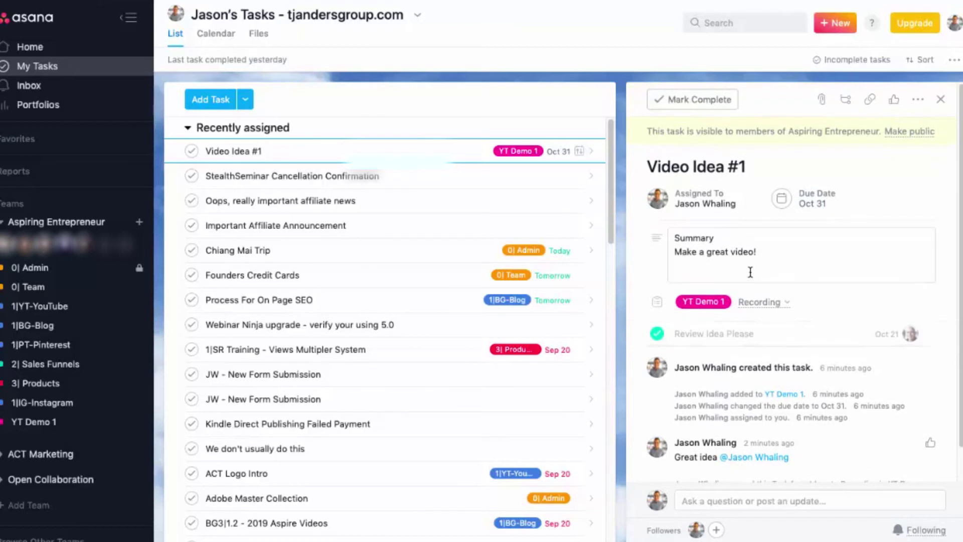
left_click(580, 151)
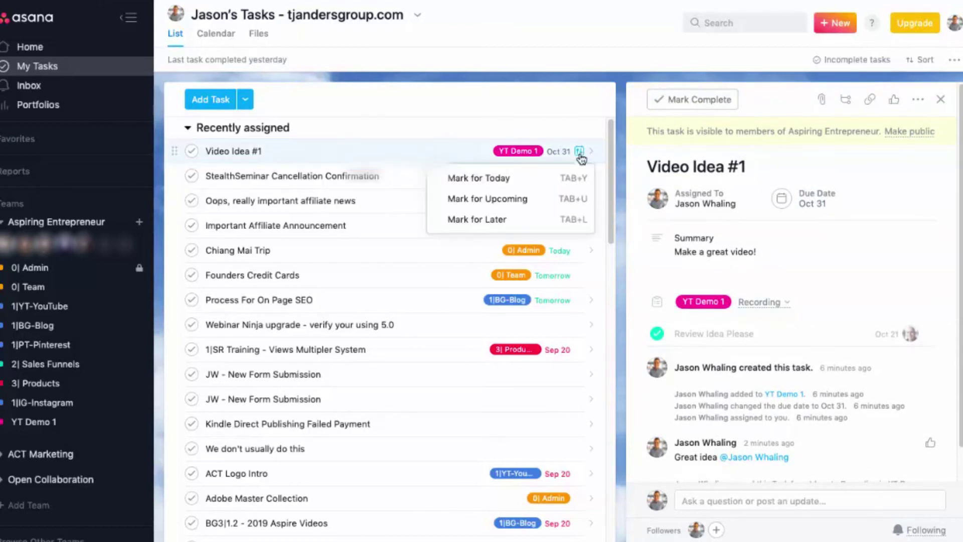
left_click(529, 199)
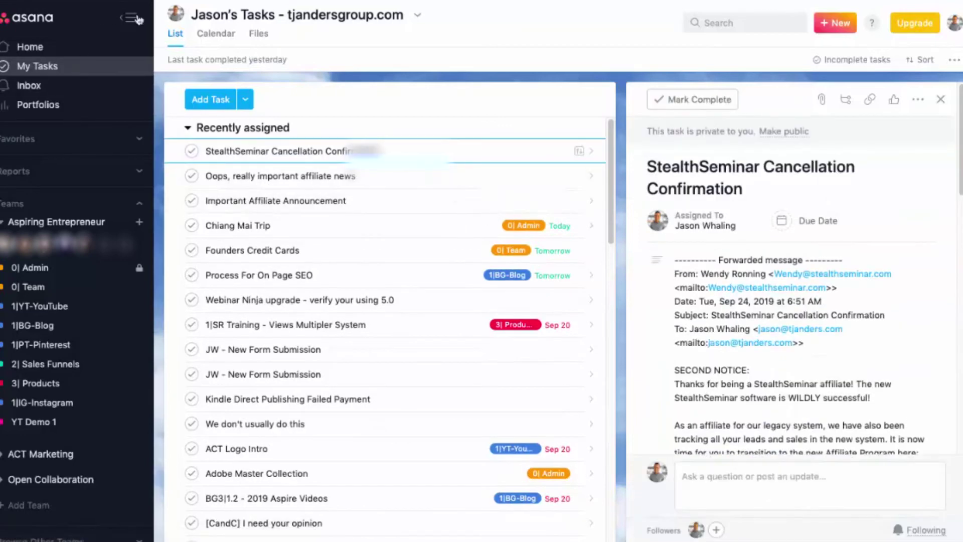
- Hide the sidebar, drag Video Idea #1 lower in Upcoming, and collapse then re-expand Recently assigned
left_click(136, 18)
scroll(503, 181, "down", 10)
scroll(503, 180, "down", 5)
scroll(503, 181, "down", 3)
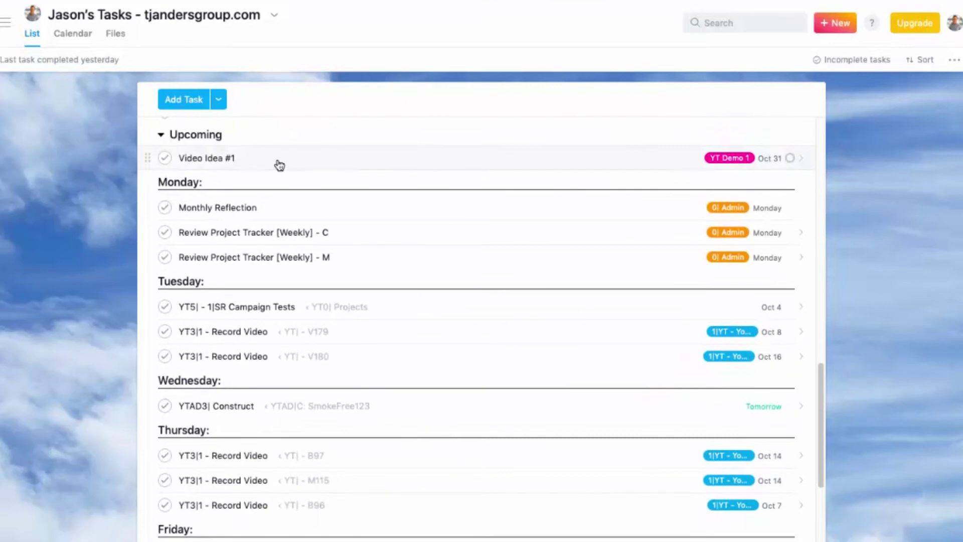
mouse_move(146, 159)
left_mouse_down()
mouse_move(191, 514)
mouse_move(207, 458)
mouse_move(194, 483)
left_mouse_up()
scroll(435, 456, "up", 10)
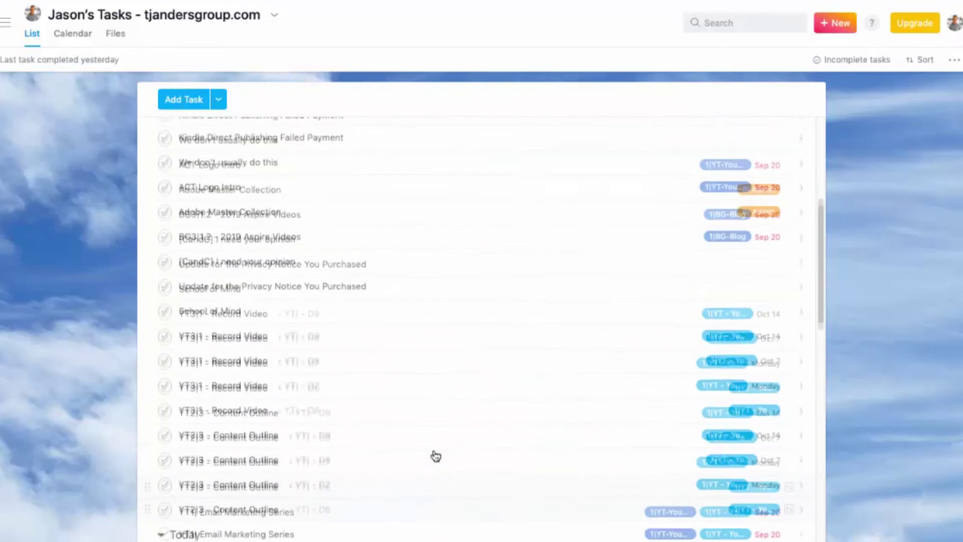
scroll(435, 455, "up", 5)
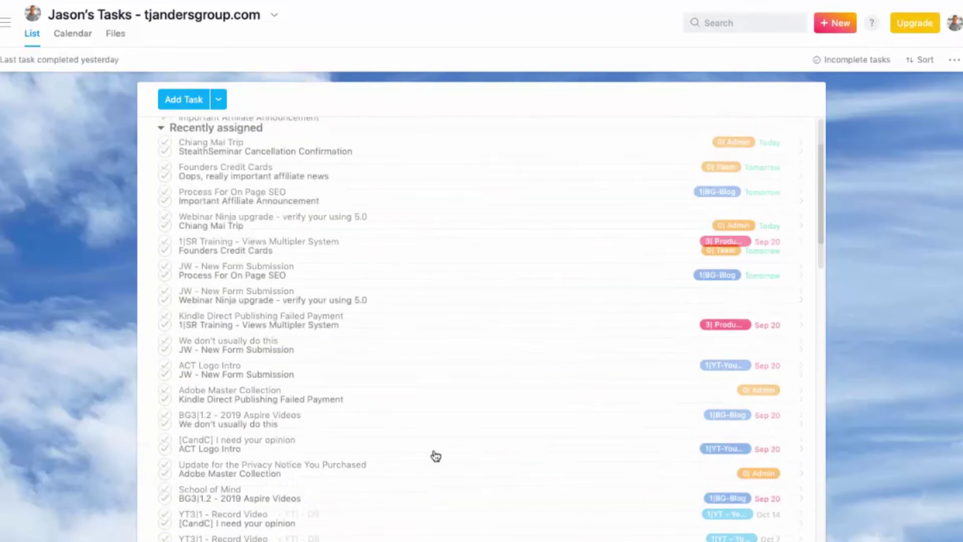
left_click(160, 129)
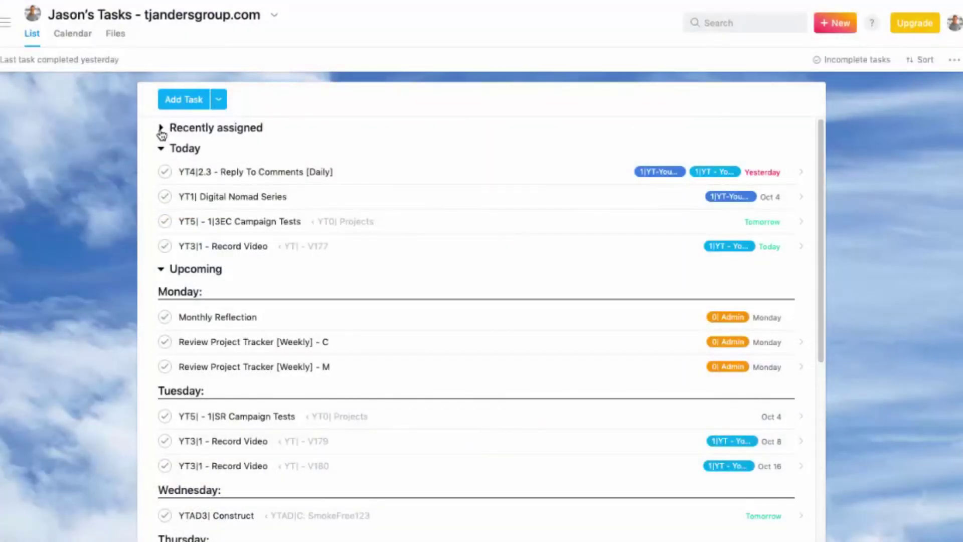
left_click(161, 130)
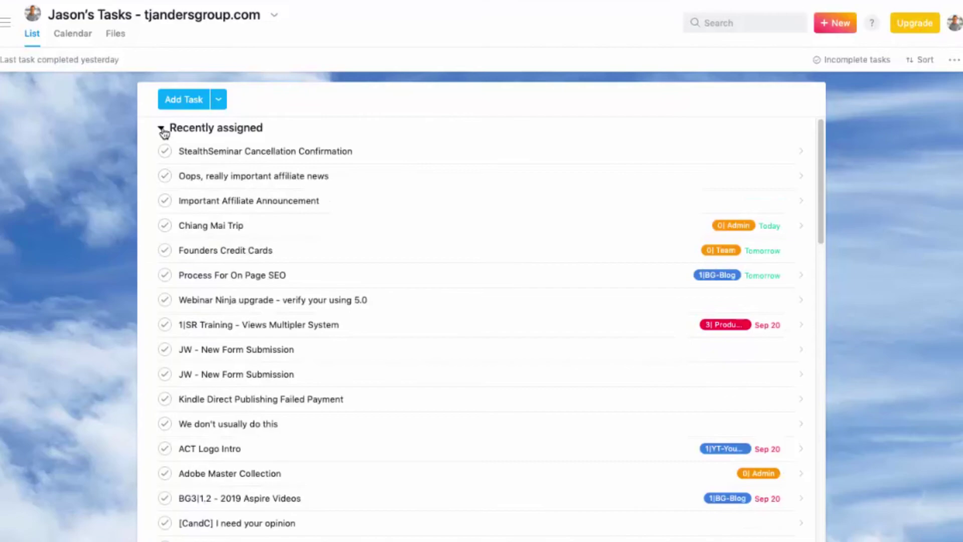
- Collapse Recently assigned and open the 1|IG-Instagram project list
left_click(161, 130)
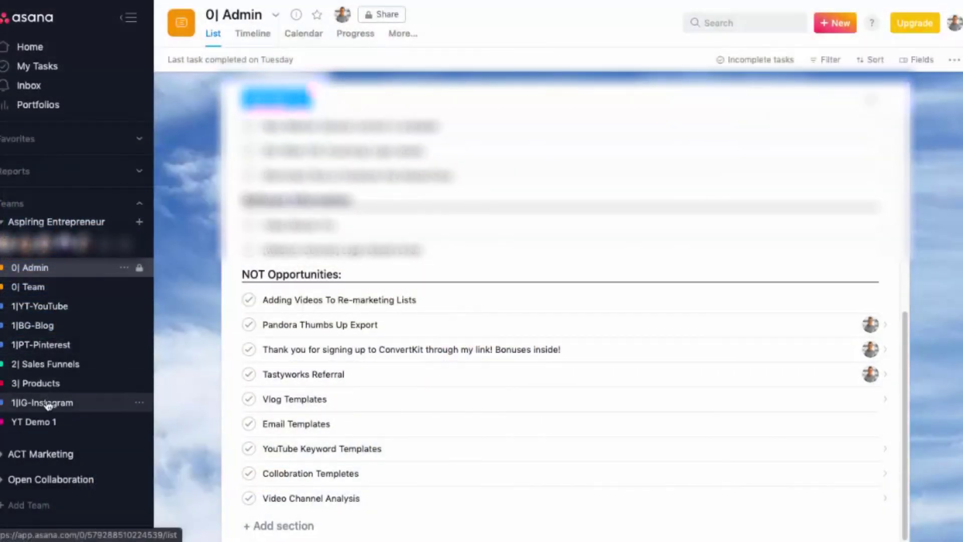
left_click(47, 404)
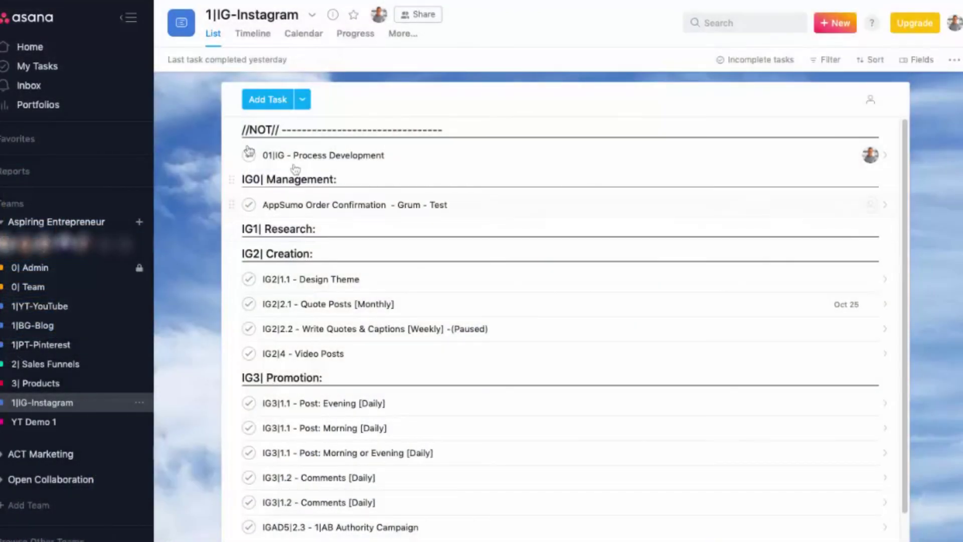
- Go back to Jason's My Tasks list to see the Monday–Friday Upcoming tasks
left_click(38, 66)
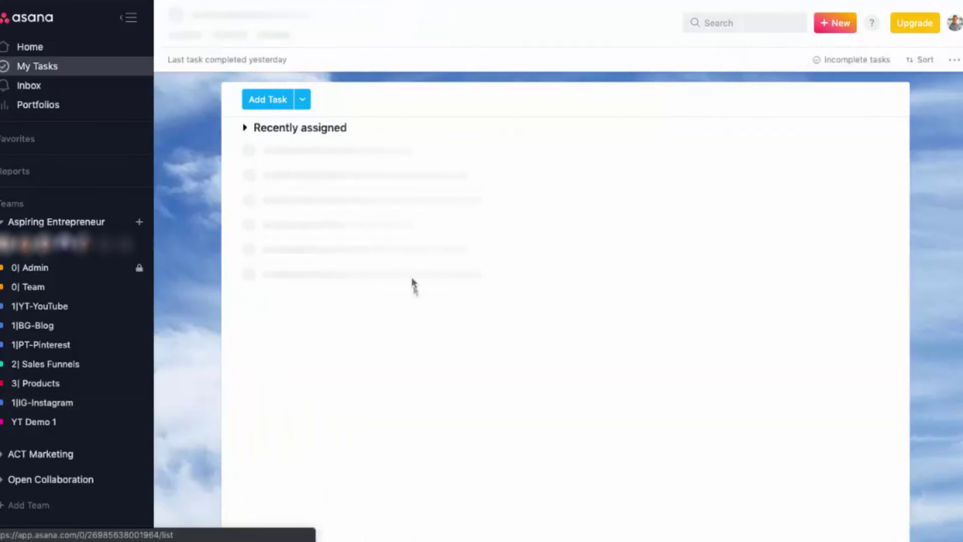
scroll(516, 258, "down", 3)
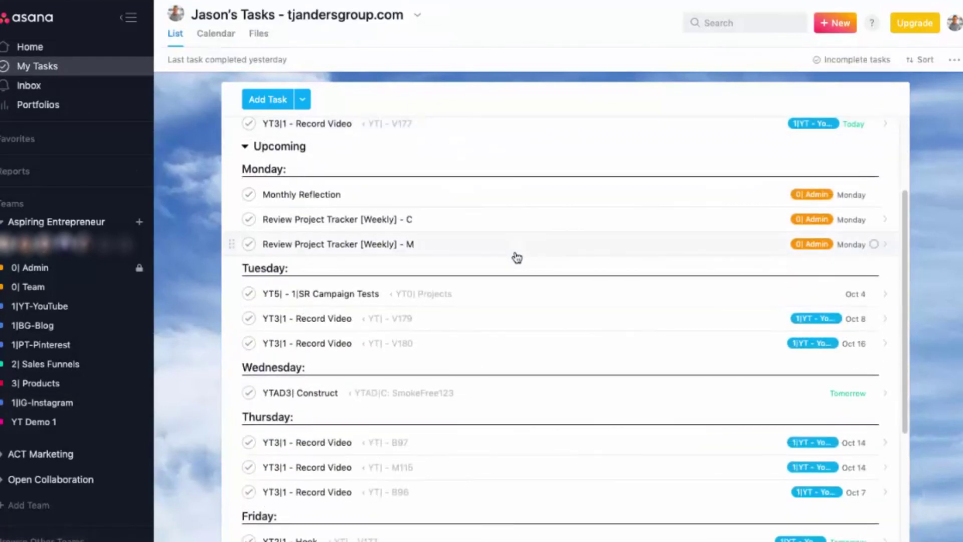